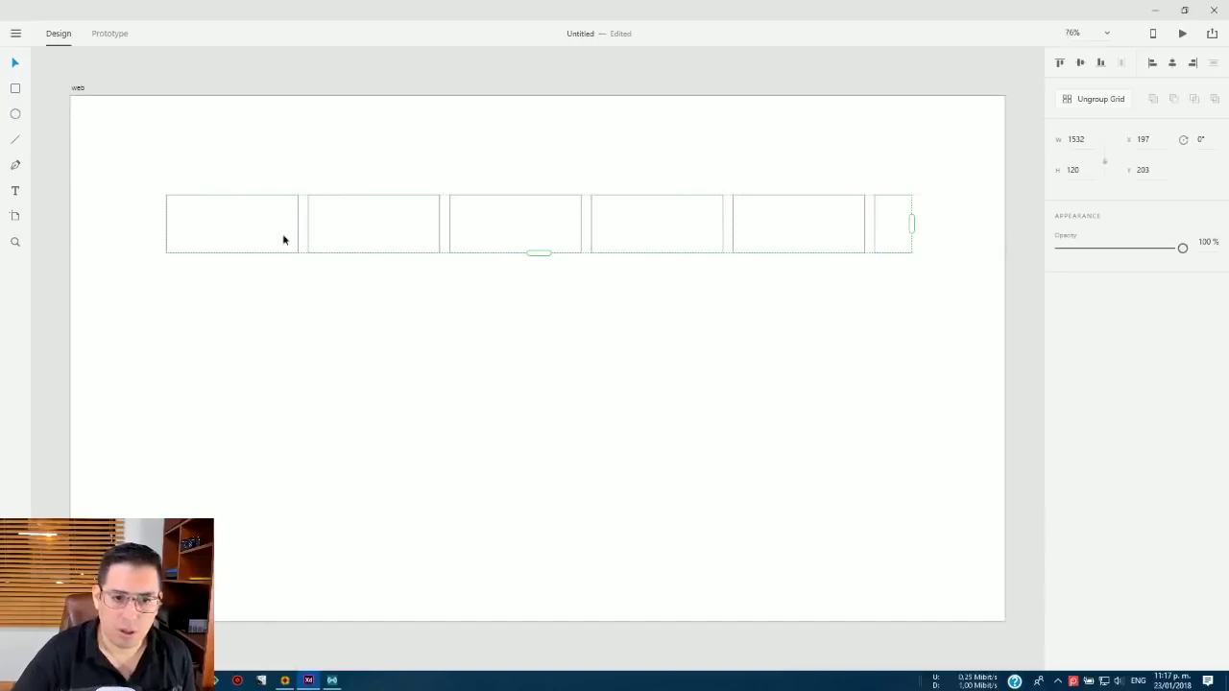
Close the gaps in the repeat grid and extend it to six columns and six rows of adjoining cells.
left_click_drag(302, 232, 292, 231)
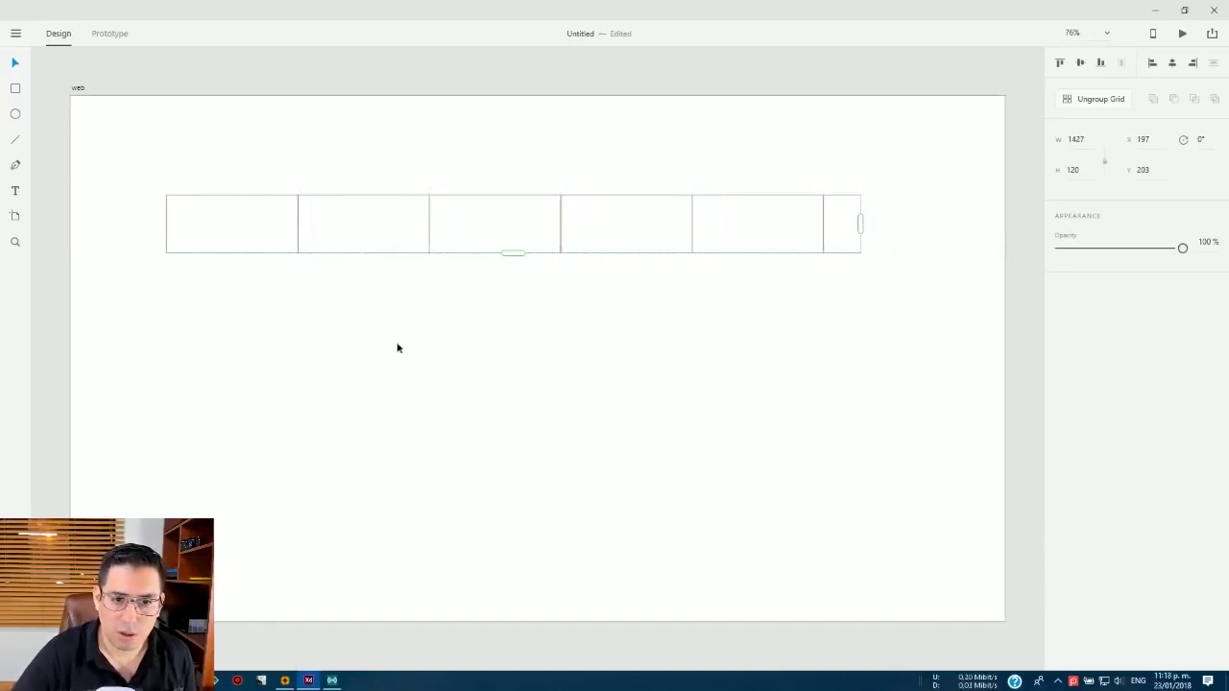
left_click_drag(861, 224, 958, 227)
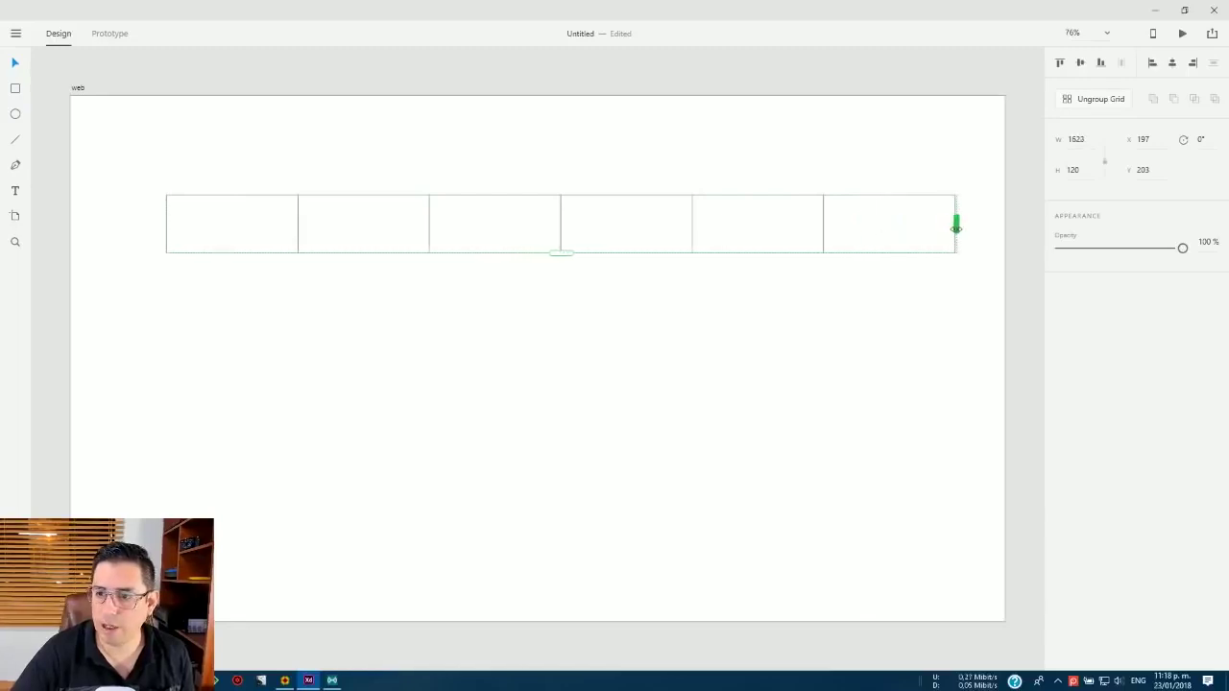
left_click_drag(560, 253, 581, 553)
left_click_drag(554, 274, 560, 317)
left_click(635, 159)
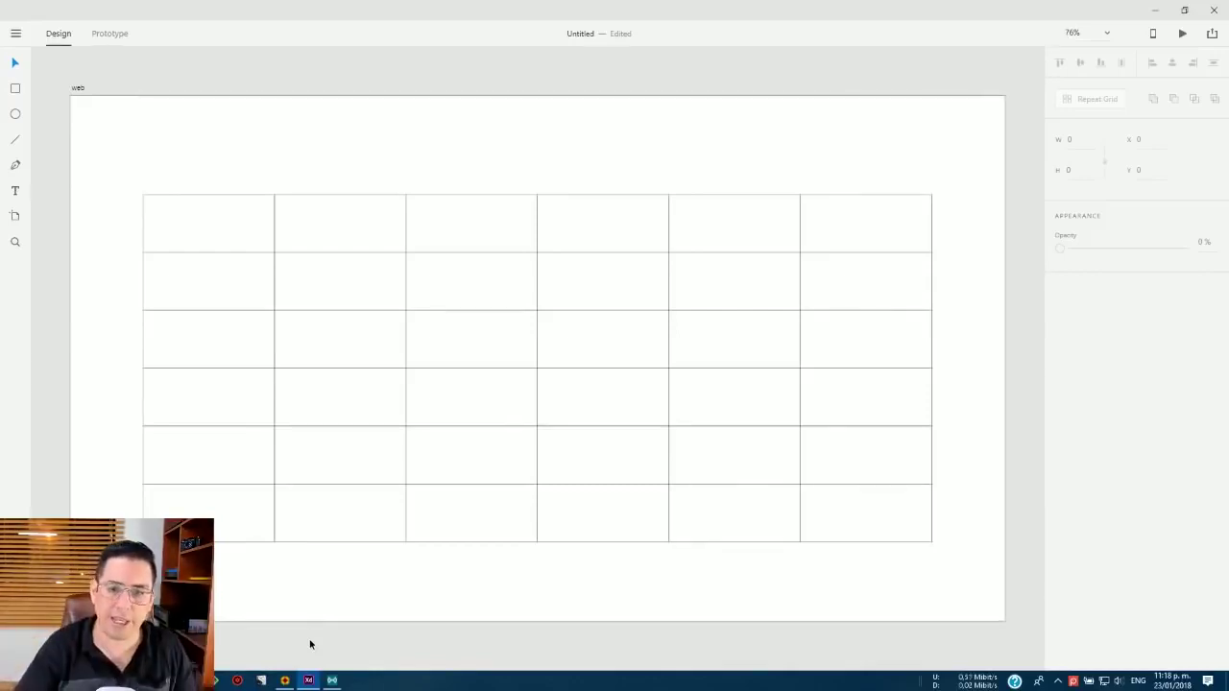
Add number labels 2 and 3 above the column lines using text copies, and set the 3's opacity to 100%.
key("ctrl+v")
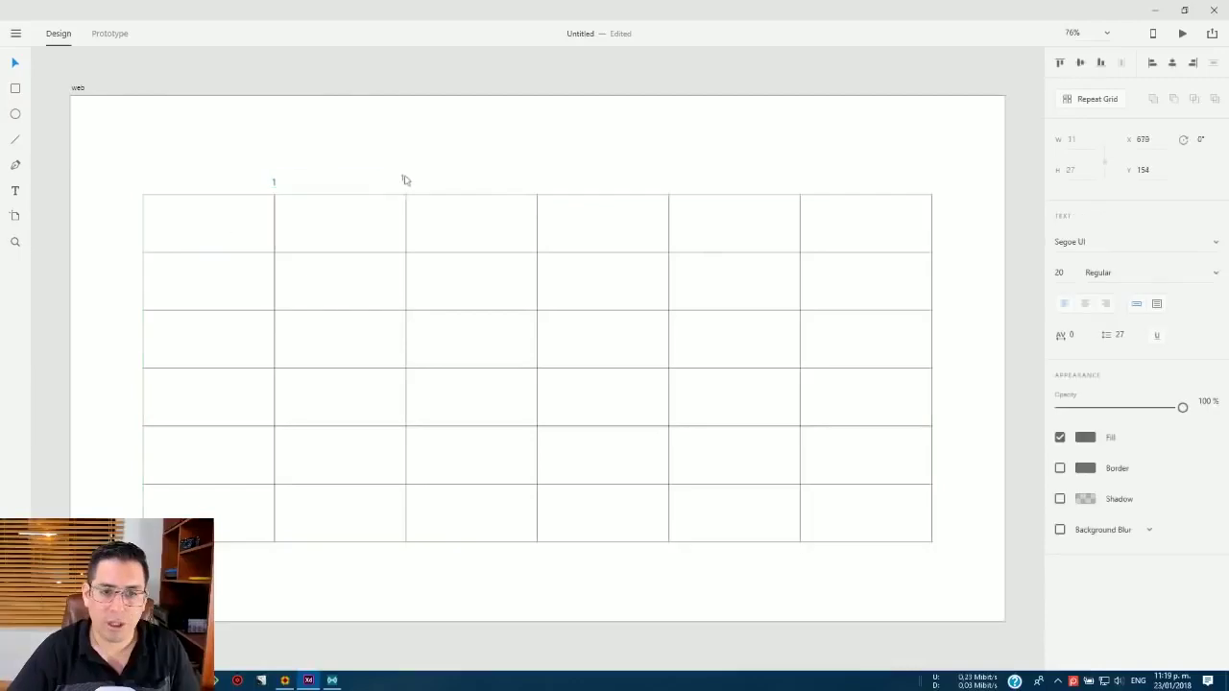
left_click_drag(407, 182, 662, 186)
key("3")
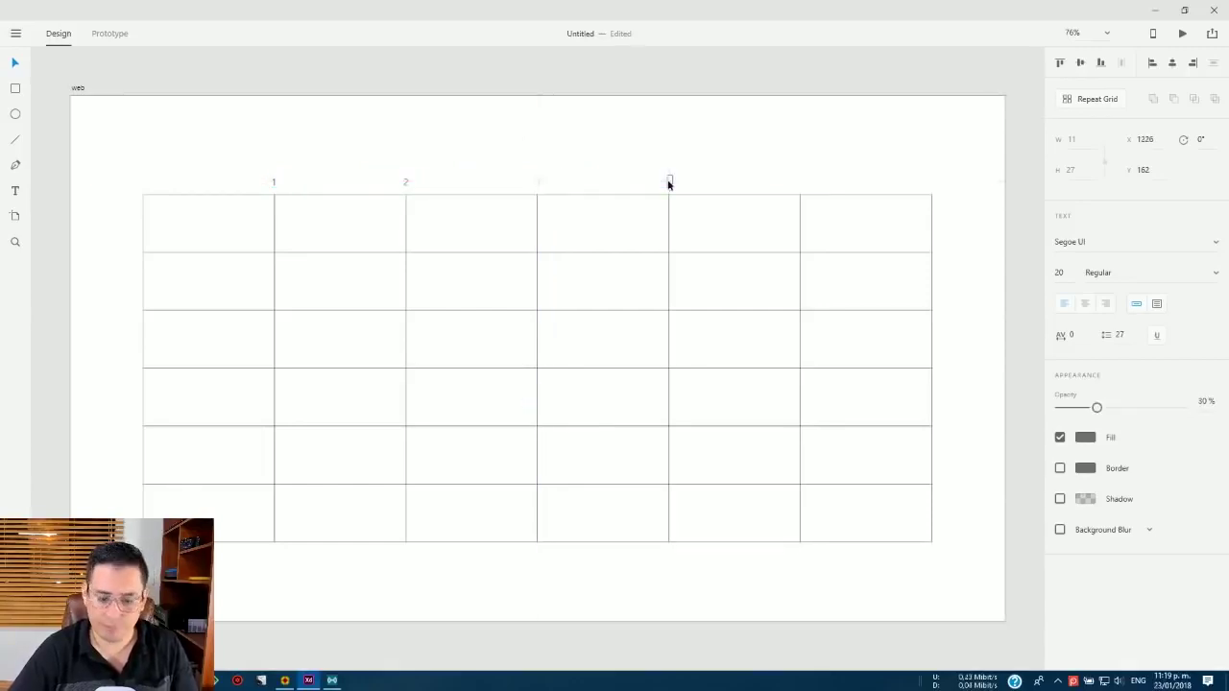
left_click(552, 166)
left_click(538, 182)
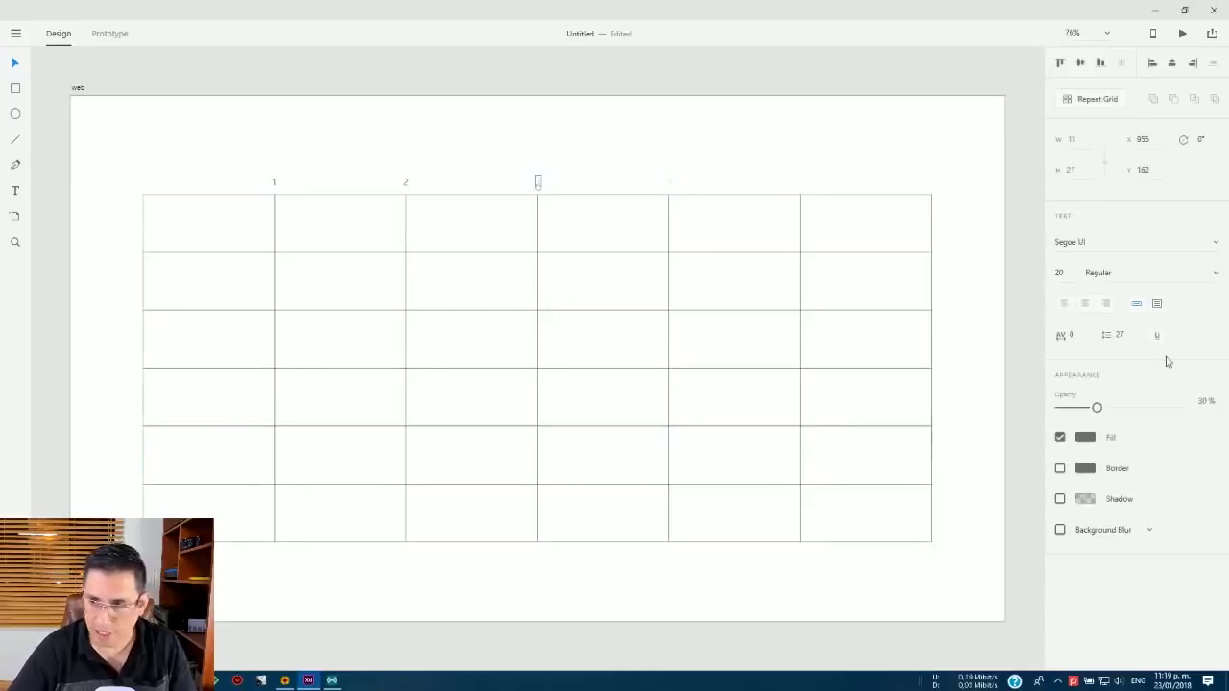
left_click_drag(1152, 408, 1187, 407)
left_click(755, 157)
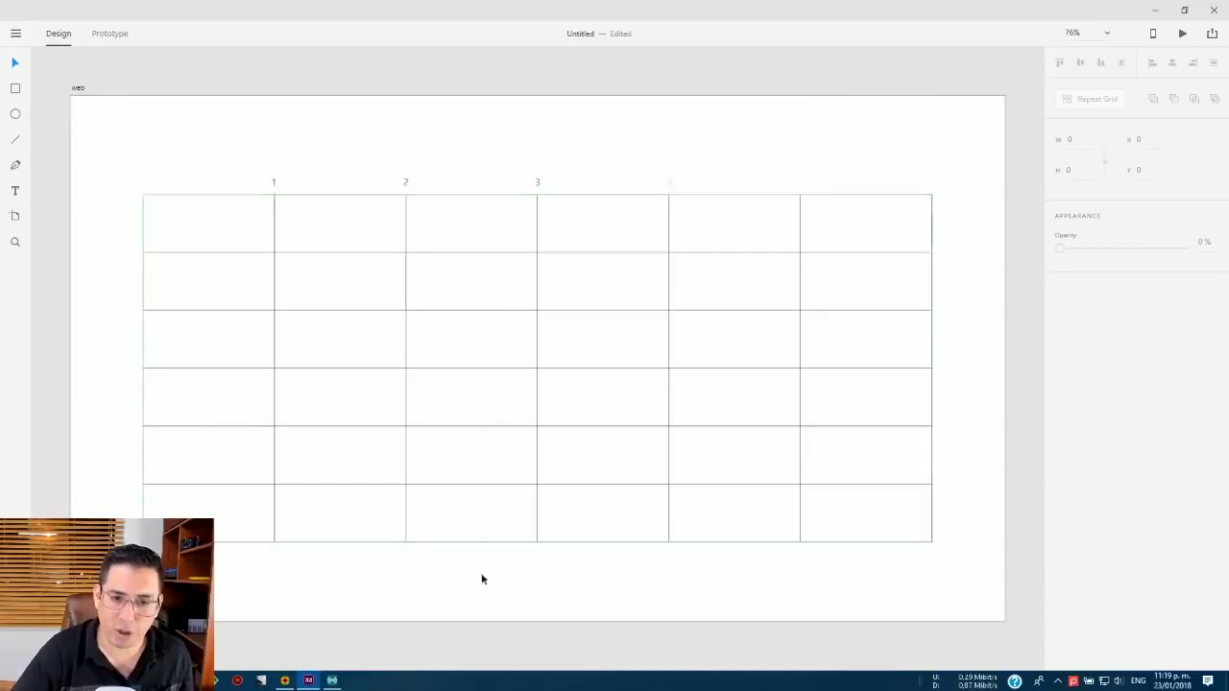
Shift the labels 1, 2 and 3 one column left so they sit above the first three vertical grid lines.
left_click_drag(274, 183, 144, 188)
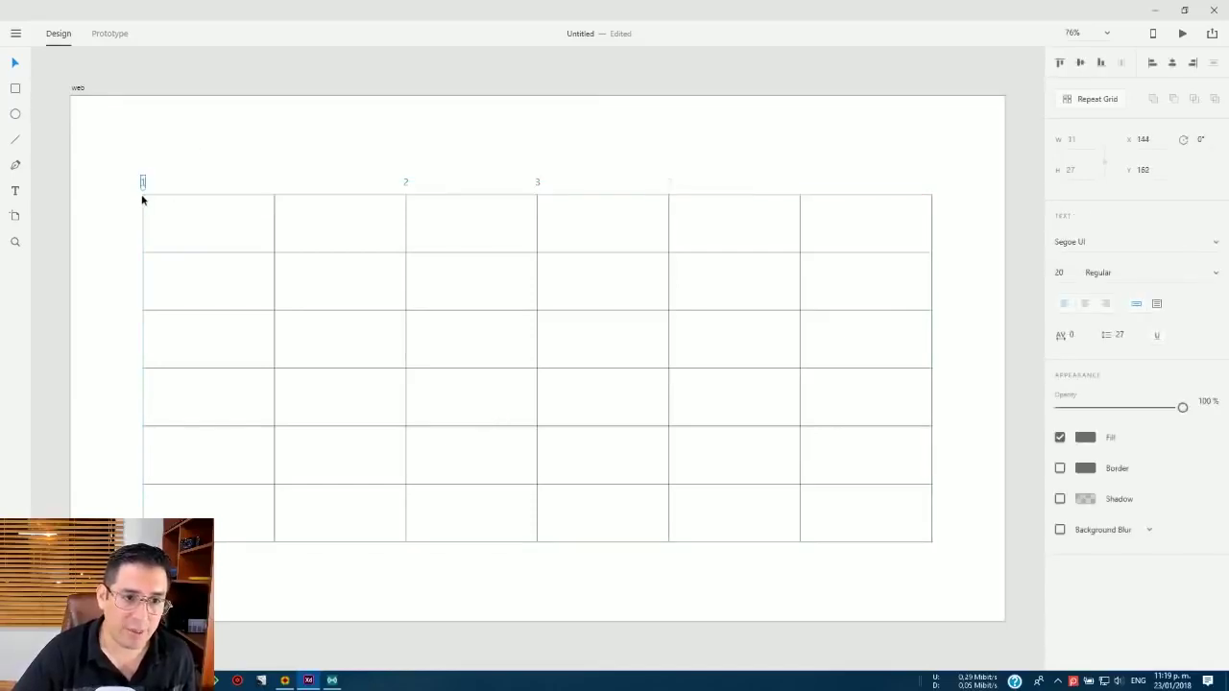
left_click_drag(406, 184, 275, 183)
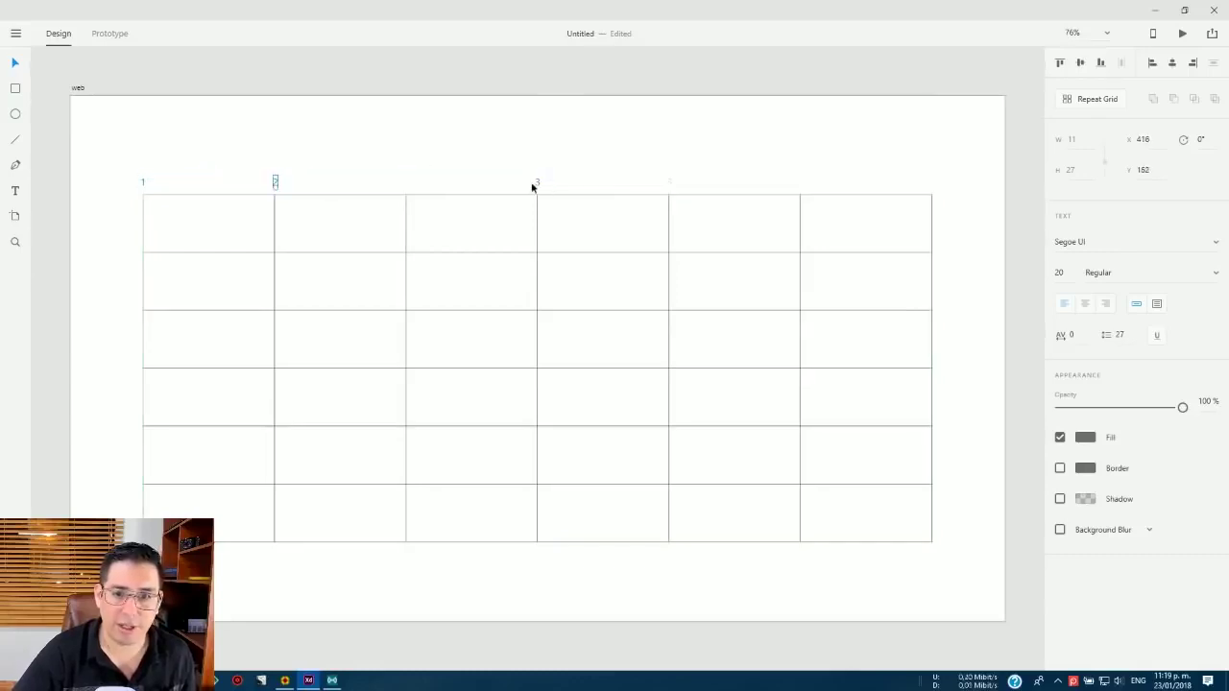
left_click_drag(537, 186, 409, 184)
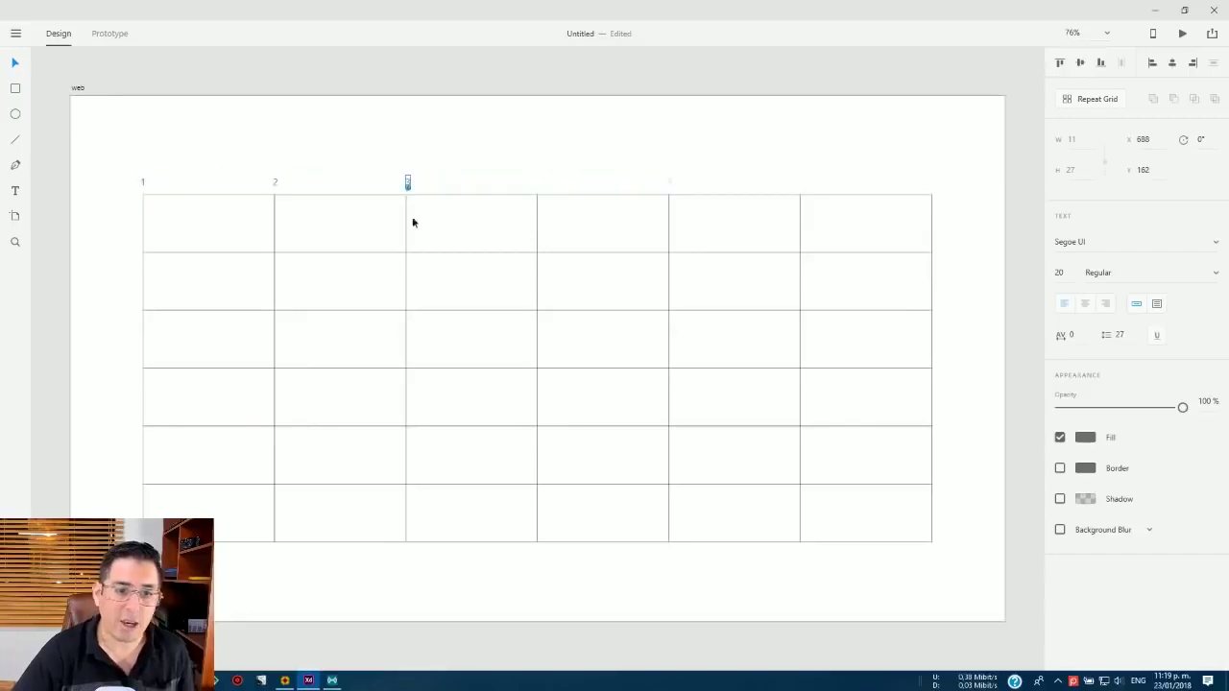
Place labels 1, 2 and 3 beside the first three horizontal lines at the grid's left edge.
left_click(127, 192)
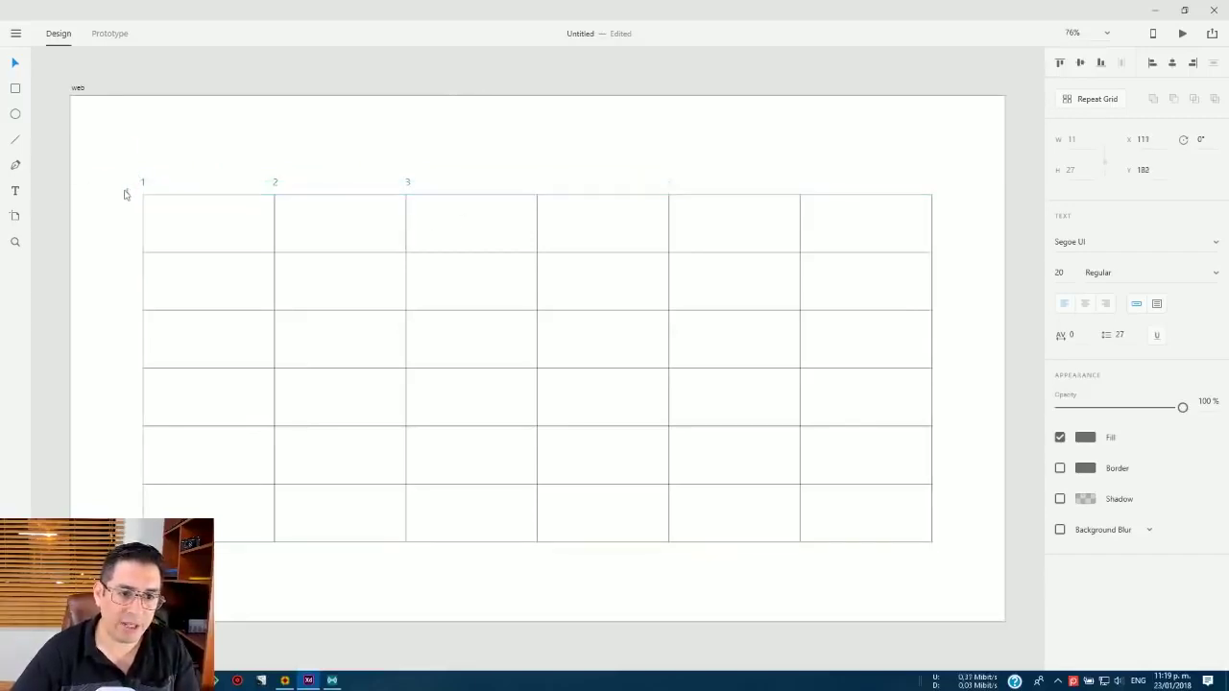
left_click_drag(126, 192, 125, 310)
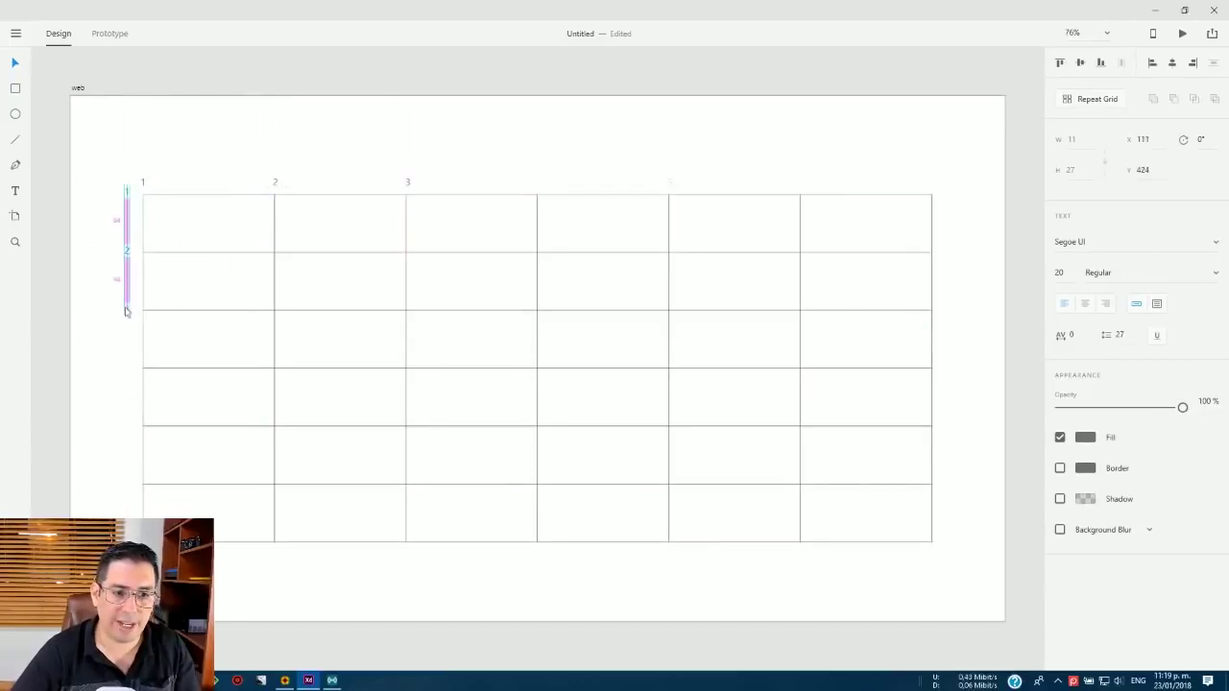
left_click(112, 486)
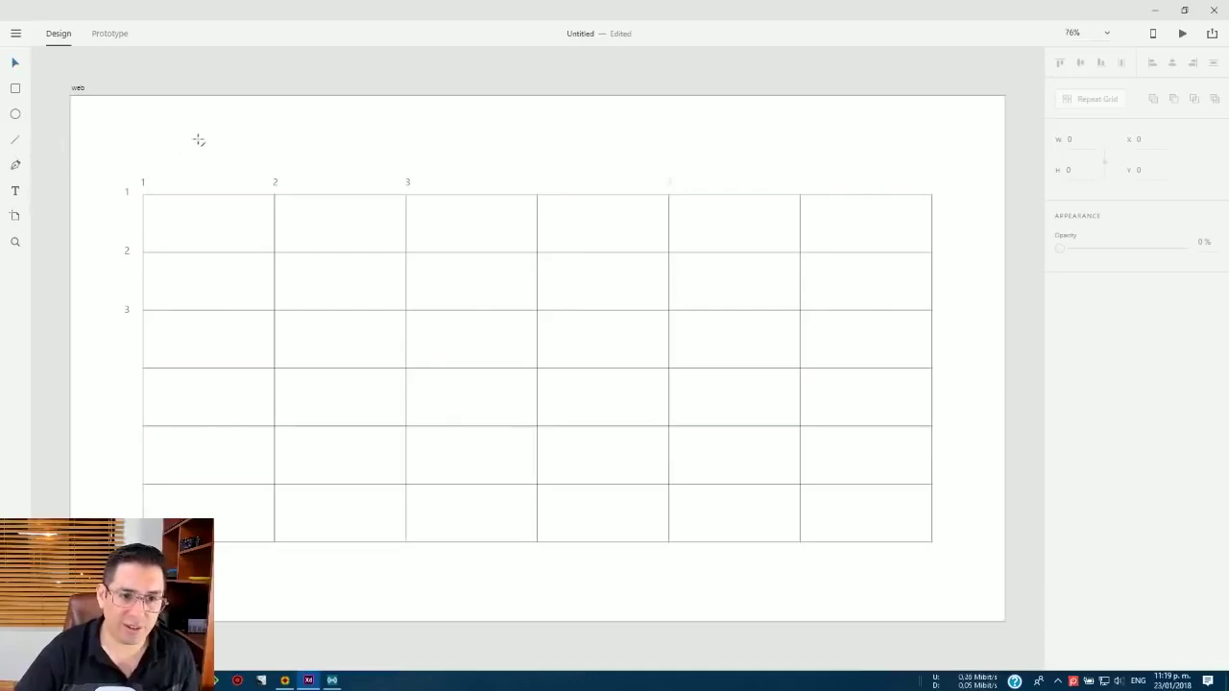
Draw a downward arrow above the first column and cover that column with a yellow rectangle about 272 by 716 at 40% opacity.
left_click_drag(198, 141, 200, 176)
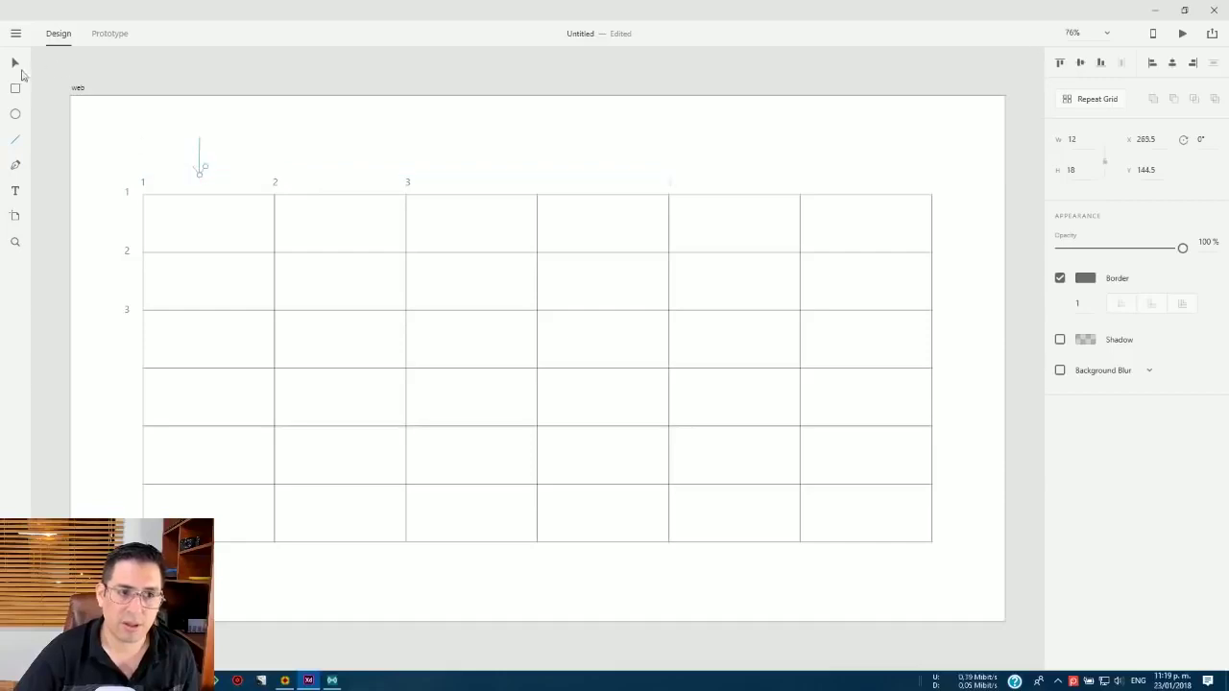
left_click(256, 170)
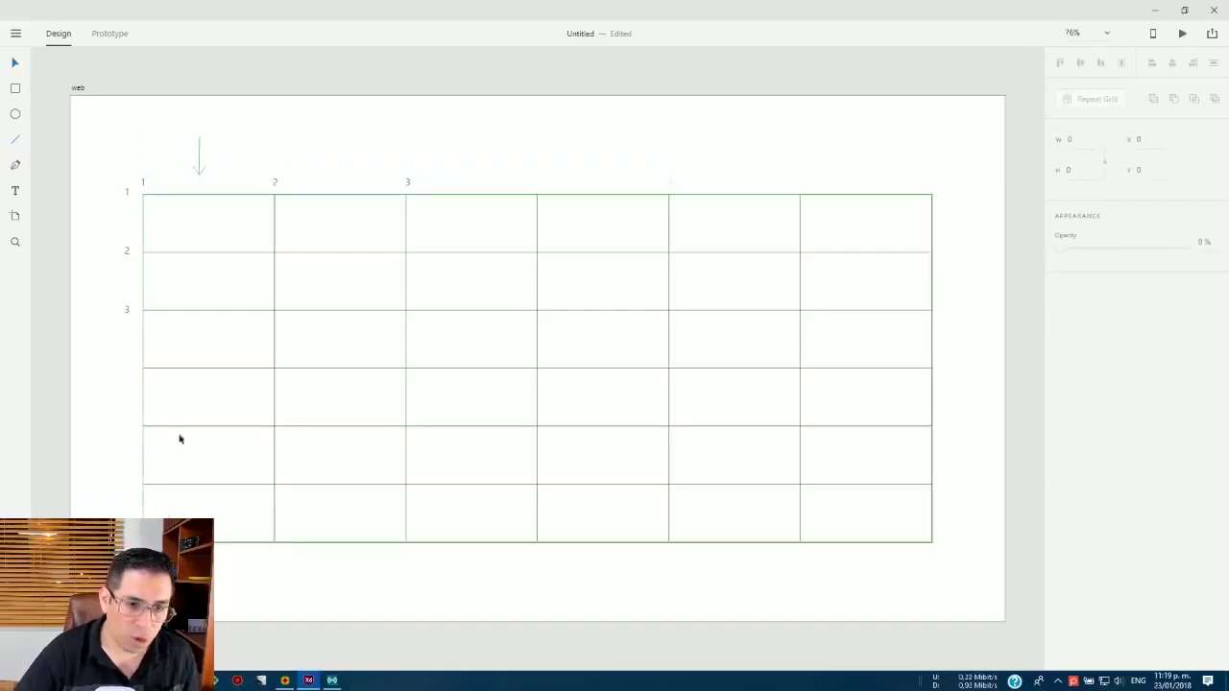
left_click(15, 89)
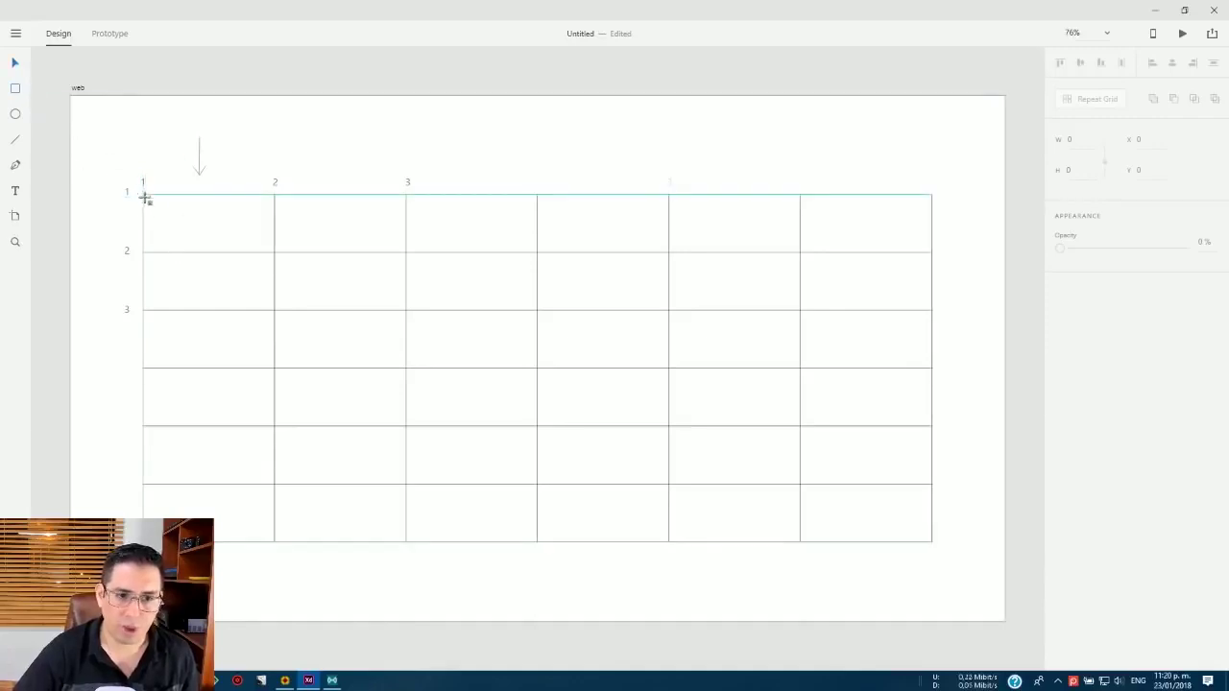
mouse_move(144, 195)
left_mouse_down()
mouse_move(266, 439)
mouse_move(274, 543)
left_mouse_up()
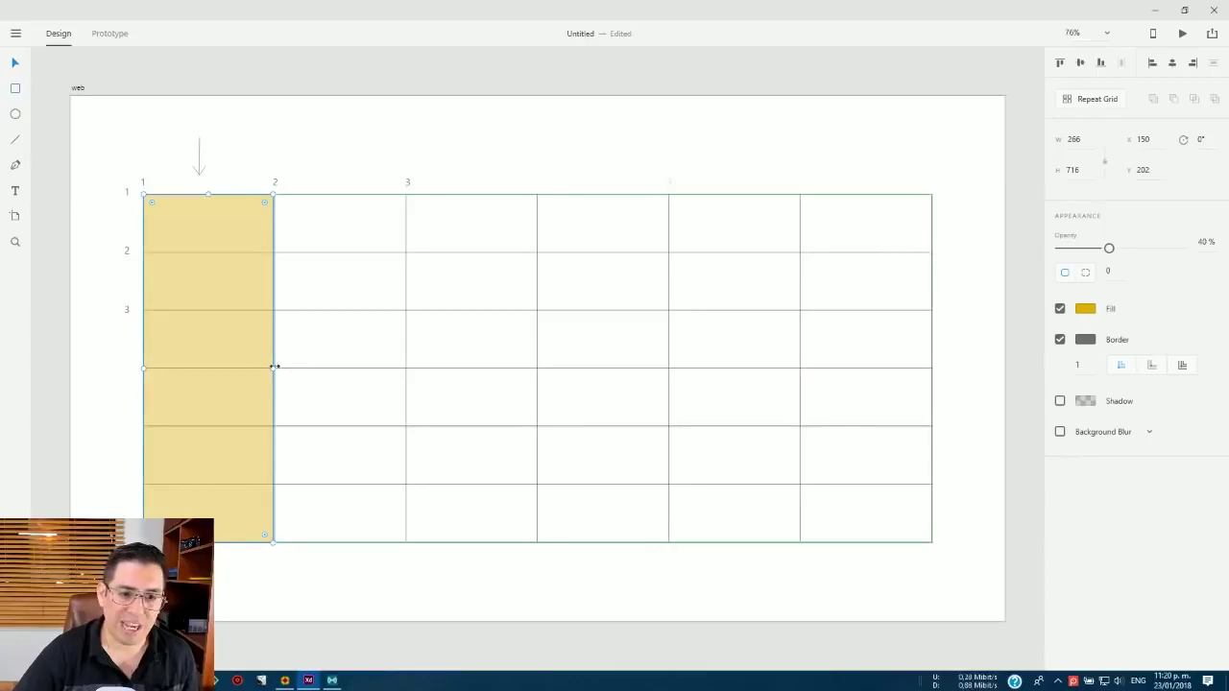
left_click_drag(275, 367, 277, 367)
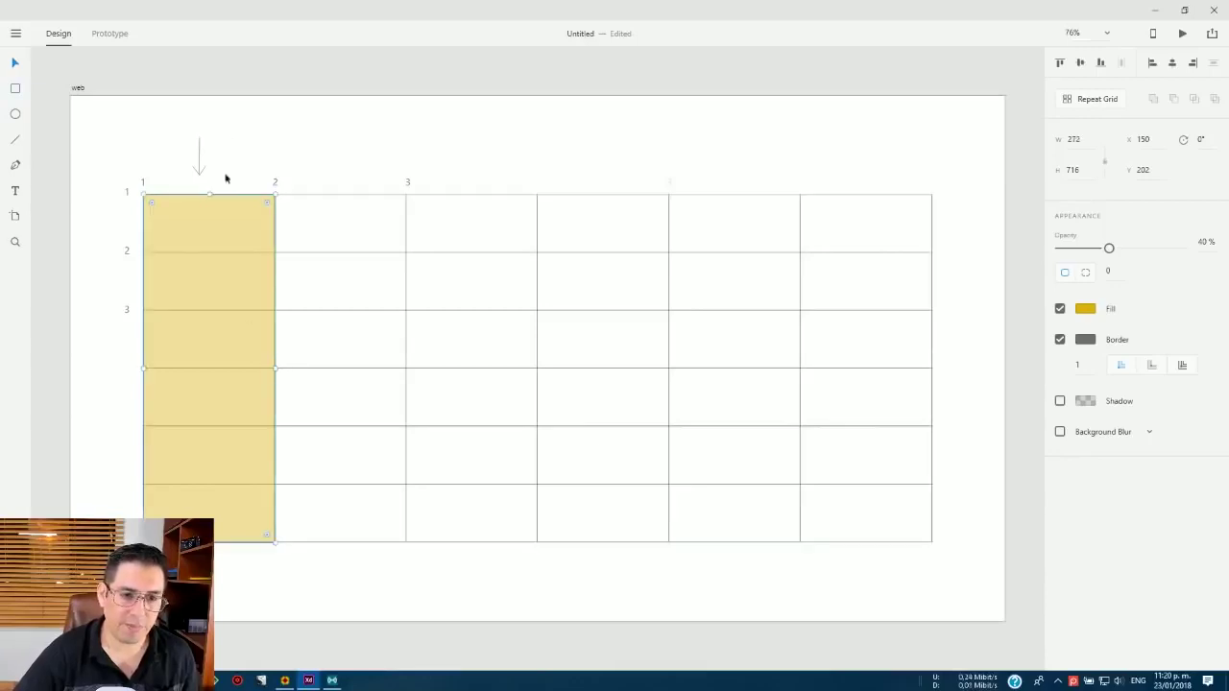
Reshape and move the yellow rectangle into a horizontal band about 1616 by 121 covering the whole fourth row.
left_click_drag(205, 445, 378, 412)
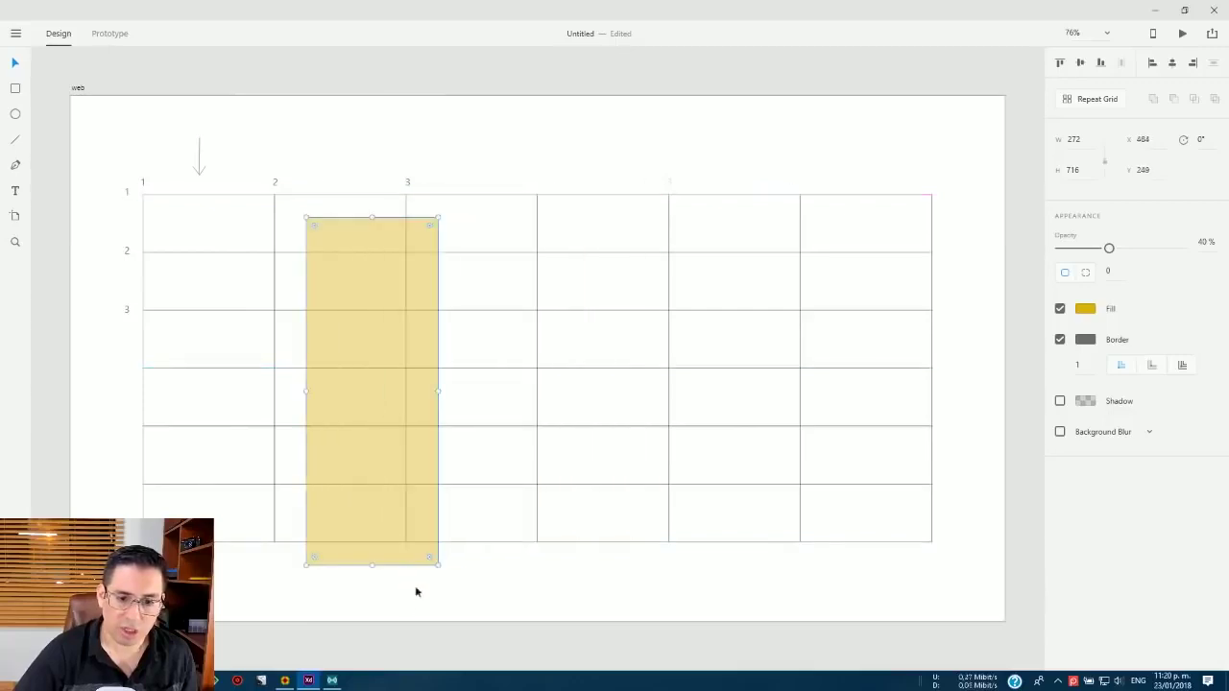
left_click_drag(438, 565, 931, 317)
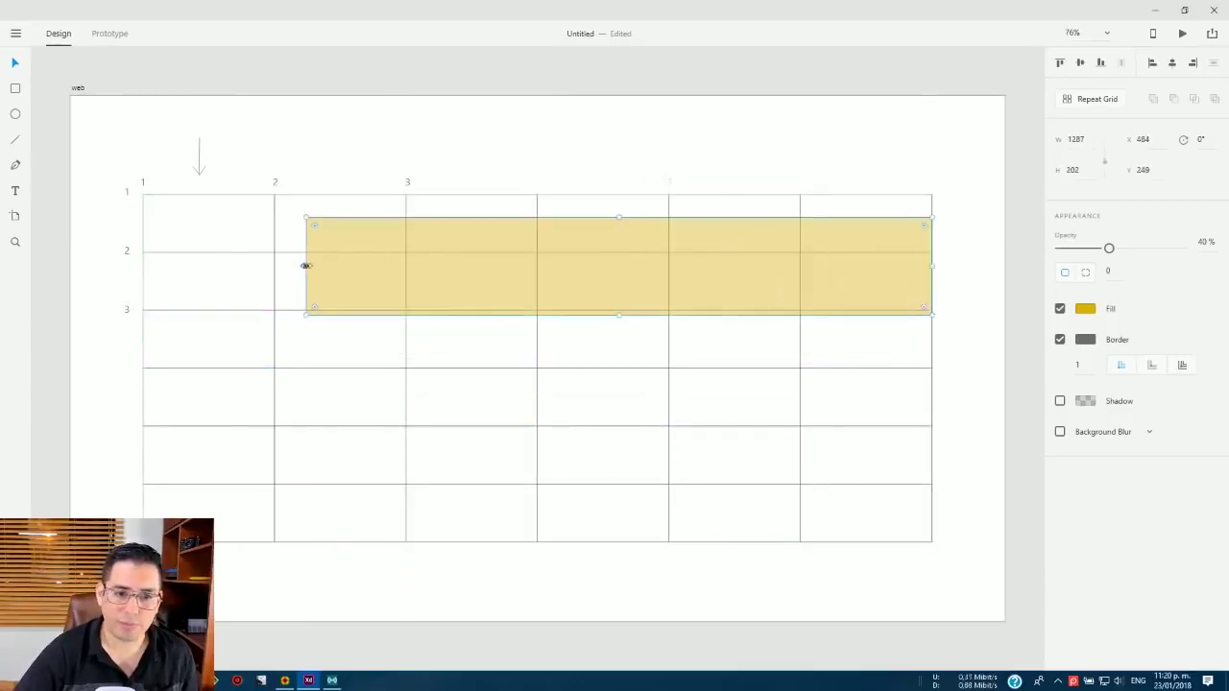
left_click_drag(305, 263, 144, 267)
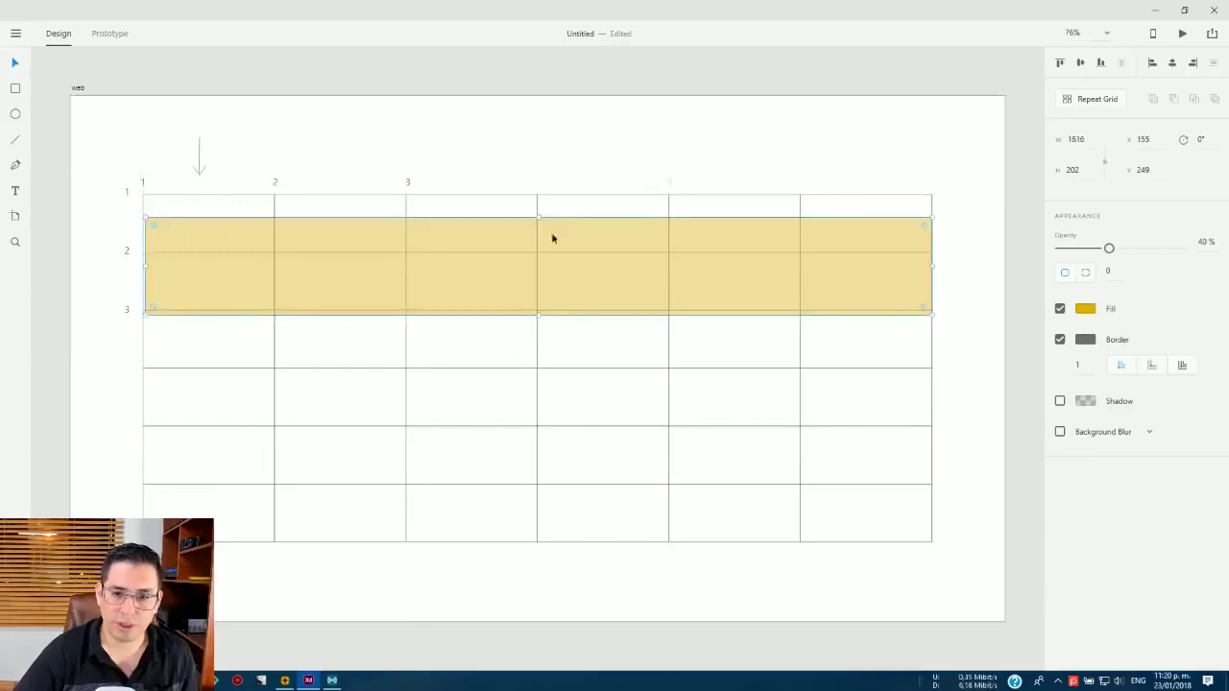
left_click_drag(539, 219, 555, 391)
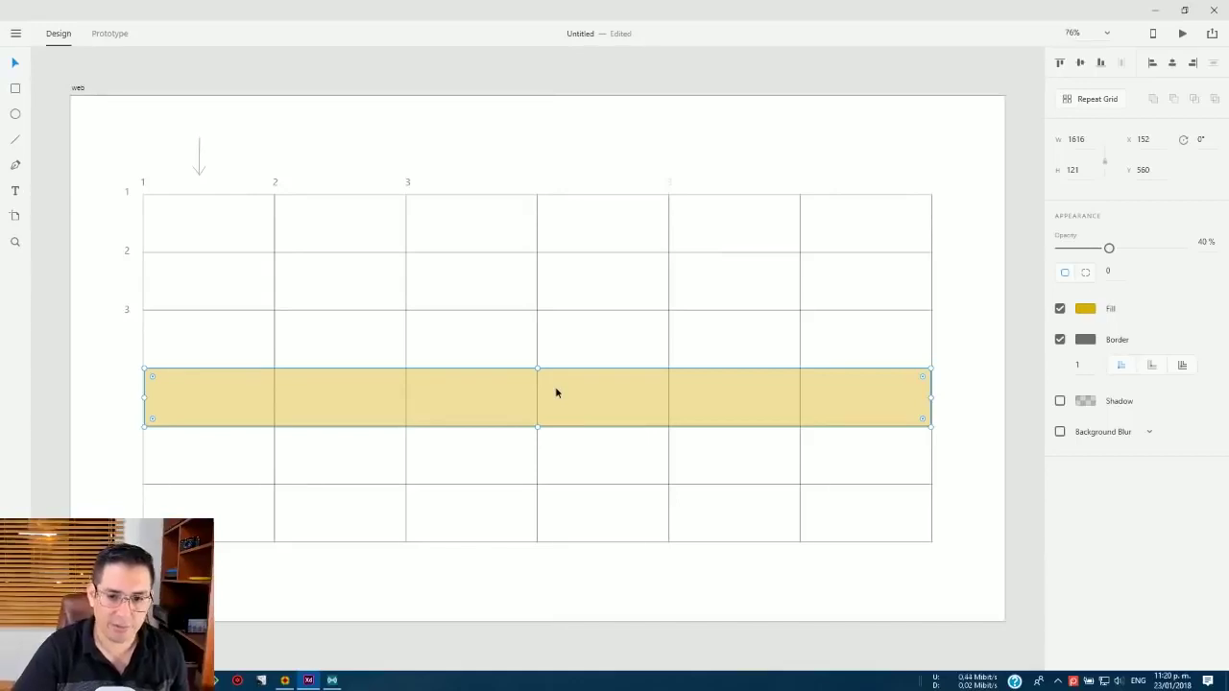
mouse_move(580, 394)
left_mouse_down()
mouse_move(620, 390)
mouse_move(584, 396)
mouse_move(594, 388)
left_mouse_up()
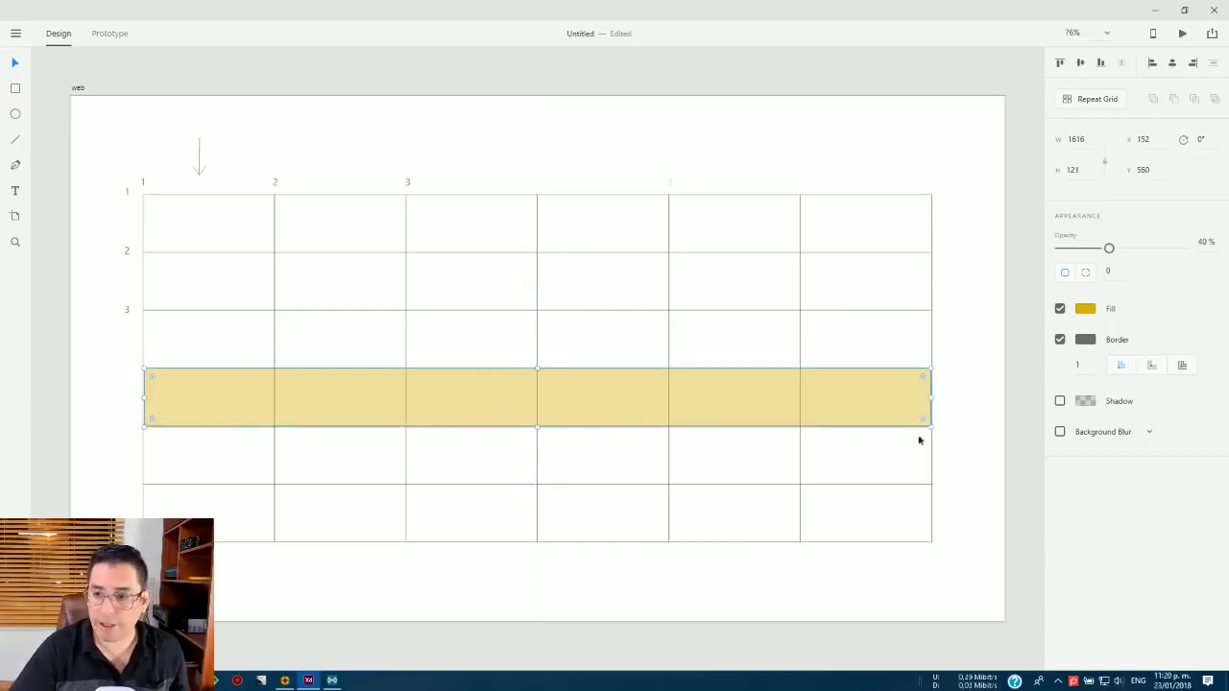
Shrink the rectangle to one cell, move it to the grid's first cell, and enlarge it to cover two columns and two rows.
left_click_drag(932, 396, 274, 416)
left_click_drag(228, 382, 229, 223)
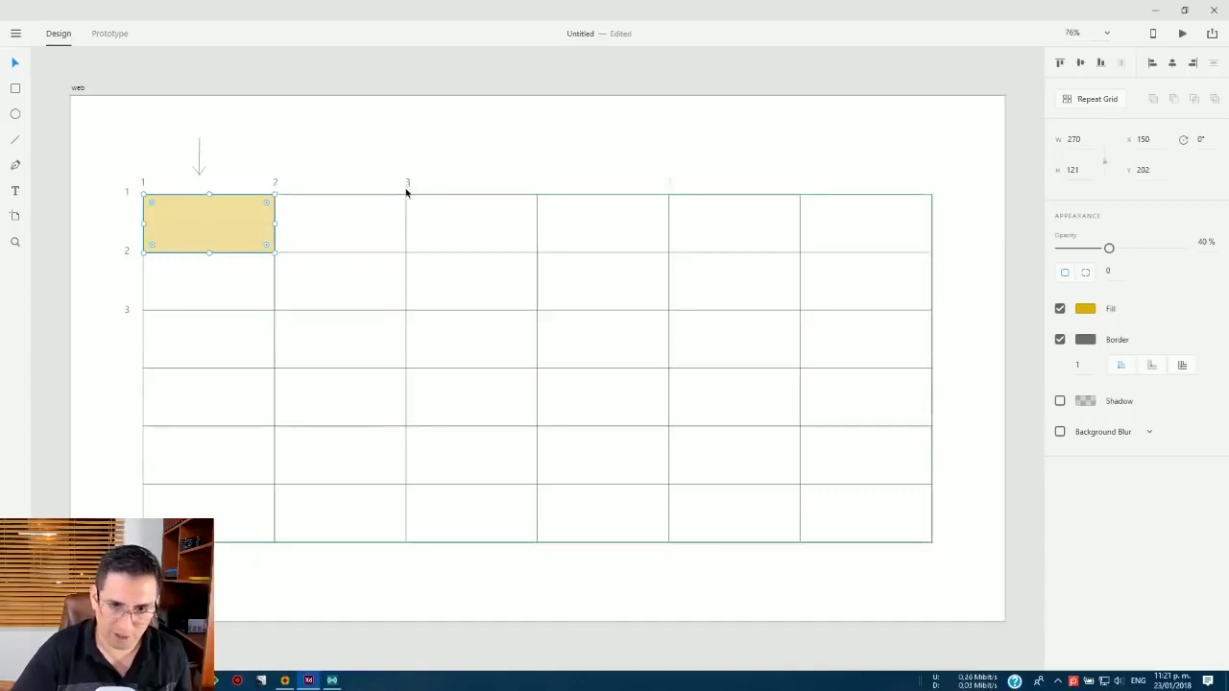
left_click_drag(274, 252, 406, 309)
Try covering the third column from the first through the fifth row with a copy of the yellow rectangle.
left_click_drag(302, 274, 563, 267)
left_click_drag(667, 255, 538, 267)
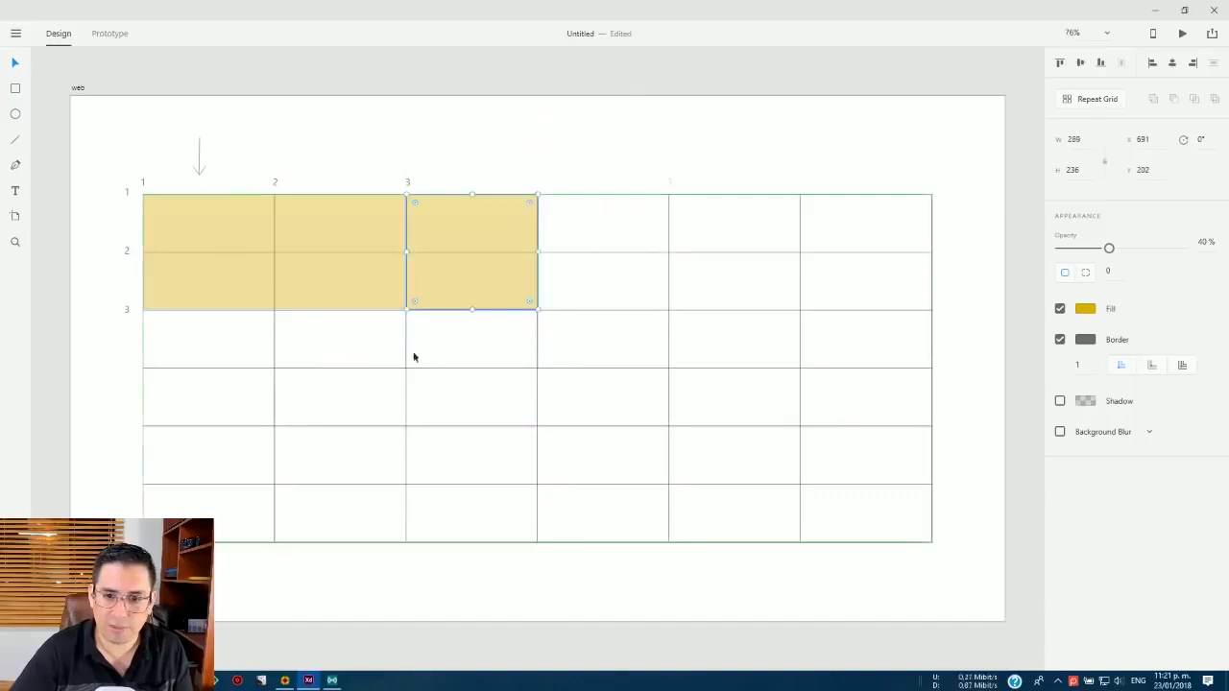
left_click_drag(472, 310, 469, 483)
left_click(454, 555)
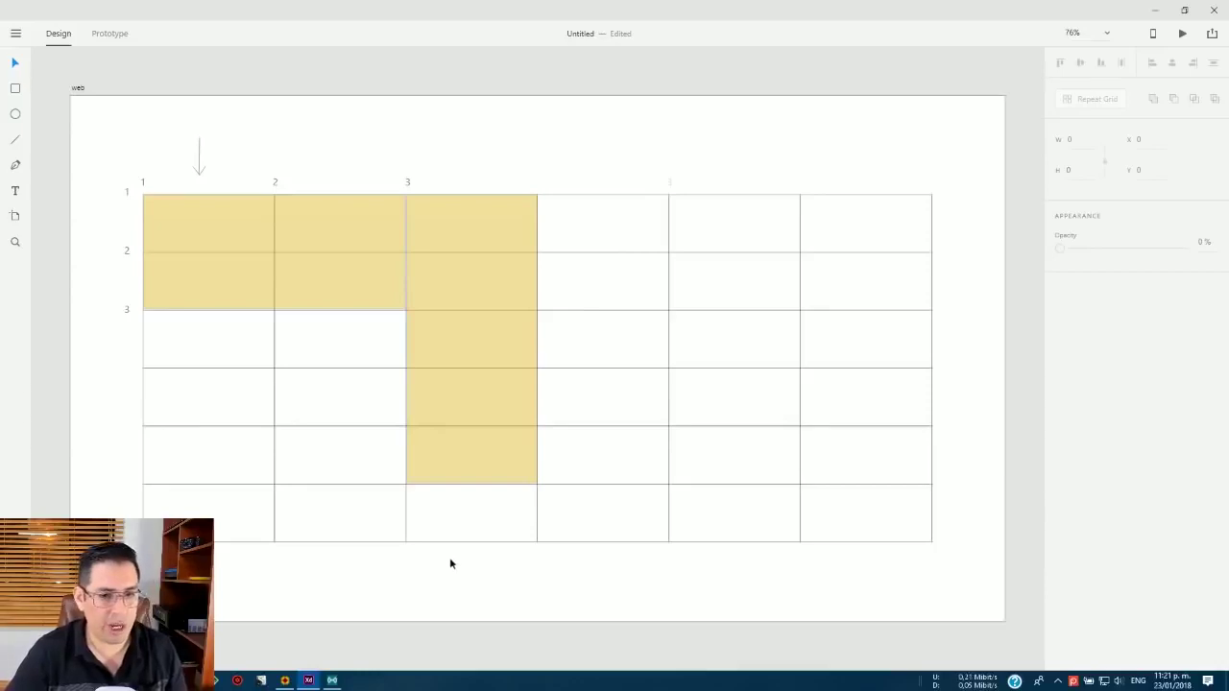
left_click(500, 302)
key("ctrl+z")
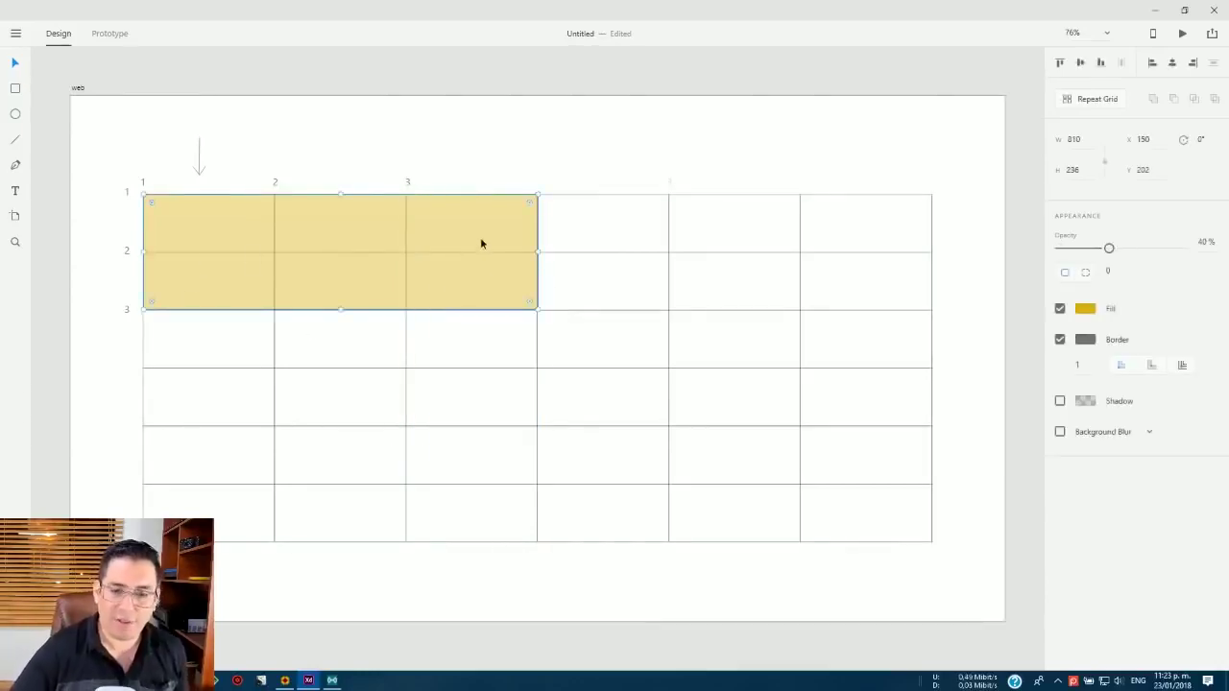
Narrow the yellow rectangle to a width of 538, spanning two columns, and move it to the four cells in the grid's lower-right corner.
left_click(431, 603)
left_click(244, 233)
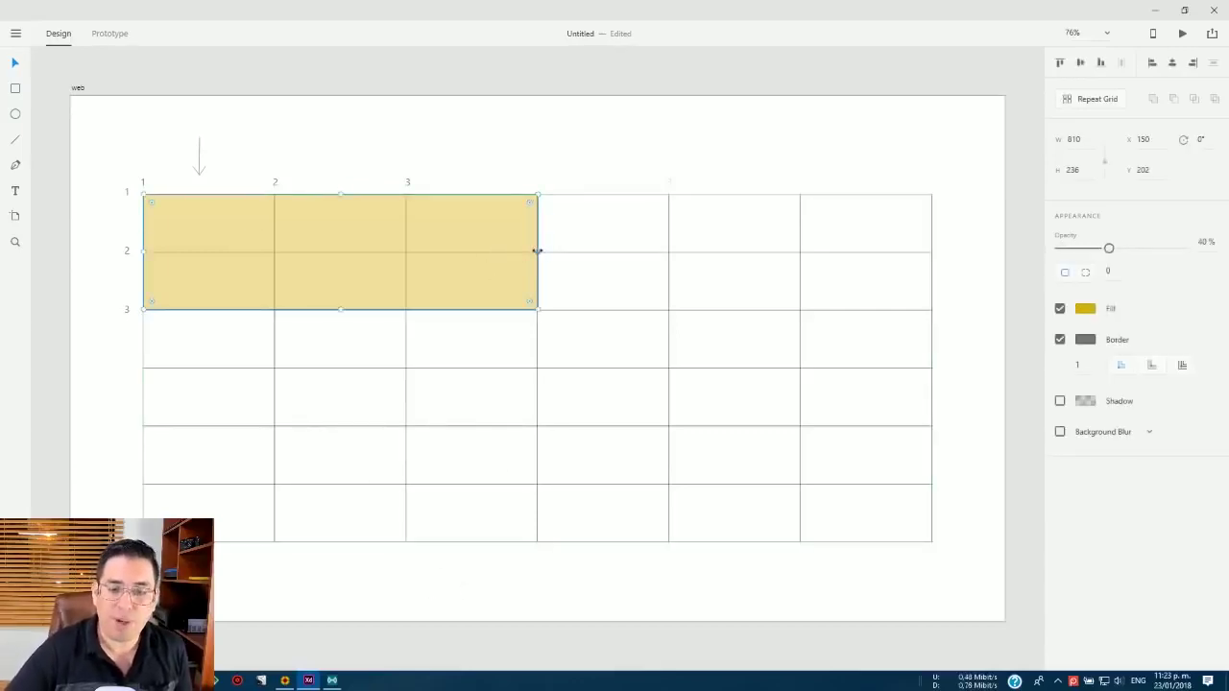
left_click_drag(538, 251, 405, 249)
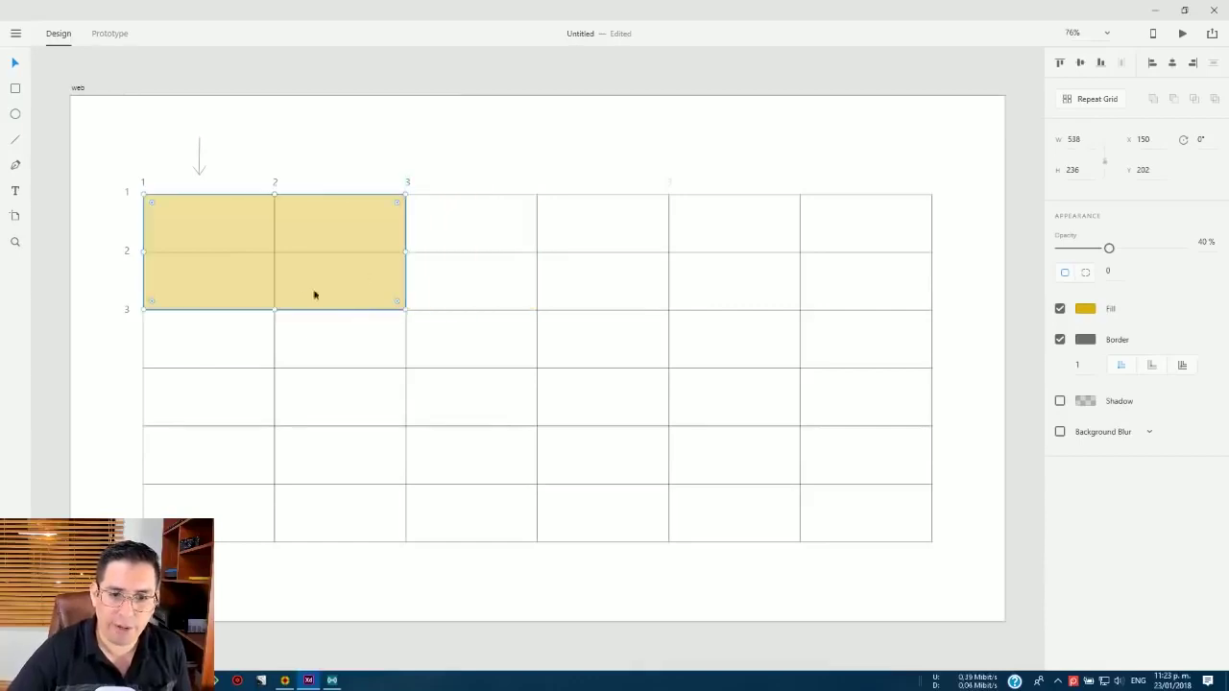
left_click_drag(303, 277, 829, 502)
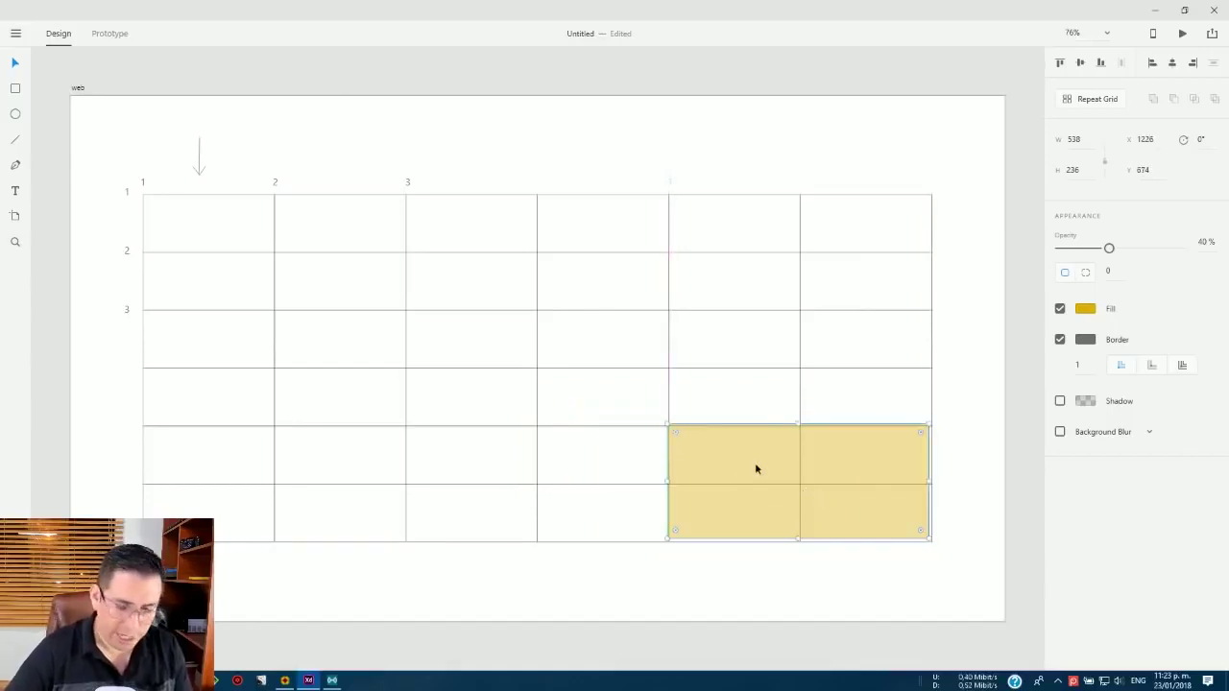
Duplicate the yellow block into the first two rows and widen the copy to about 1081, spanning the second through fifth columns.
left_click_drag(755, 469, 363, 240, "alt")
left_click_drag(537, 253, 793, 263)
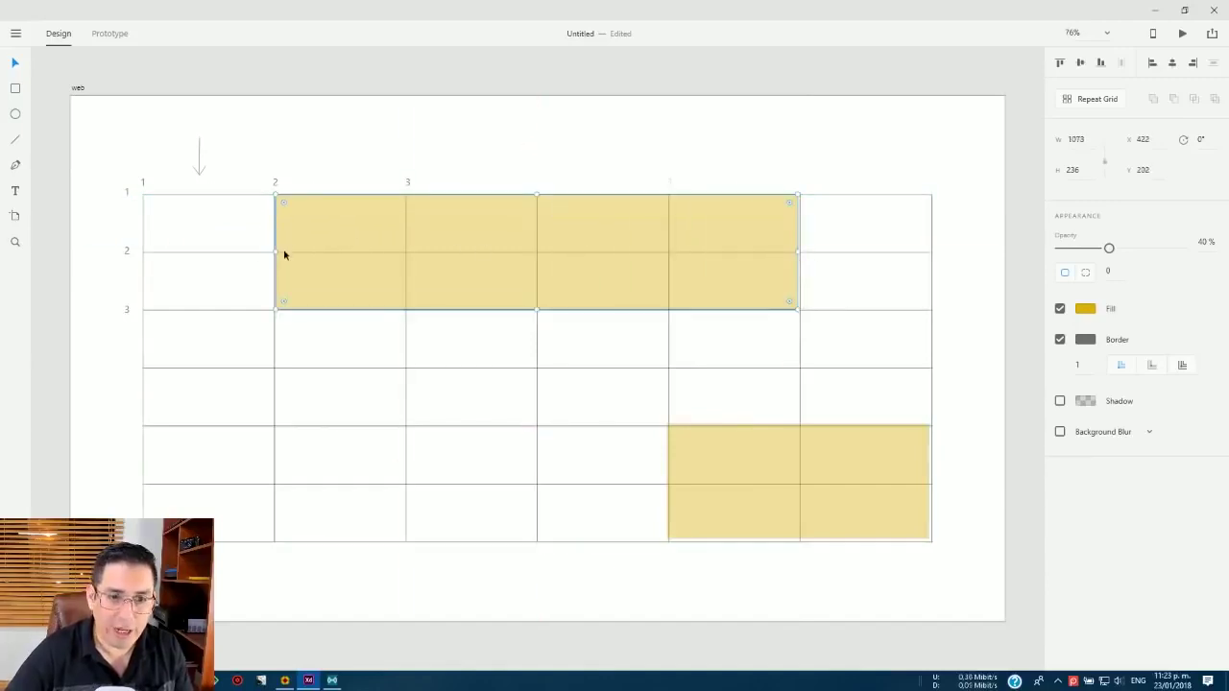
left_click_drag(275, 251, 272, 250)
left_click_drag(365, 241, 355, 233)
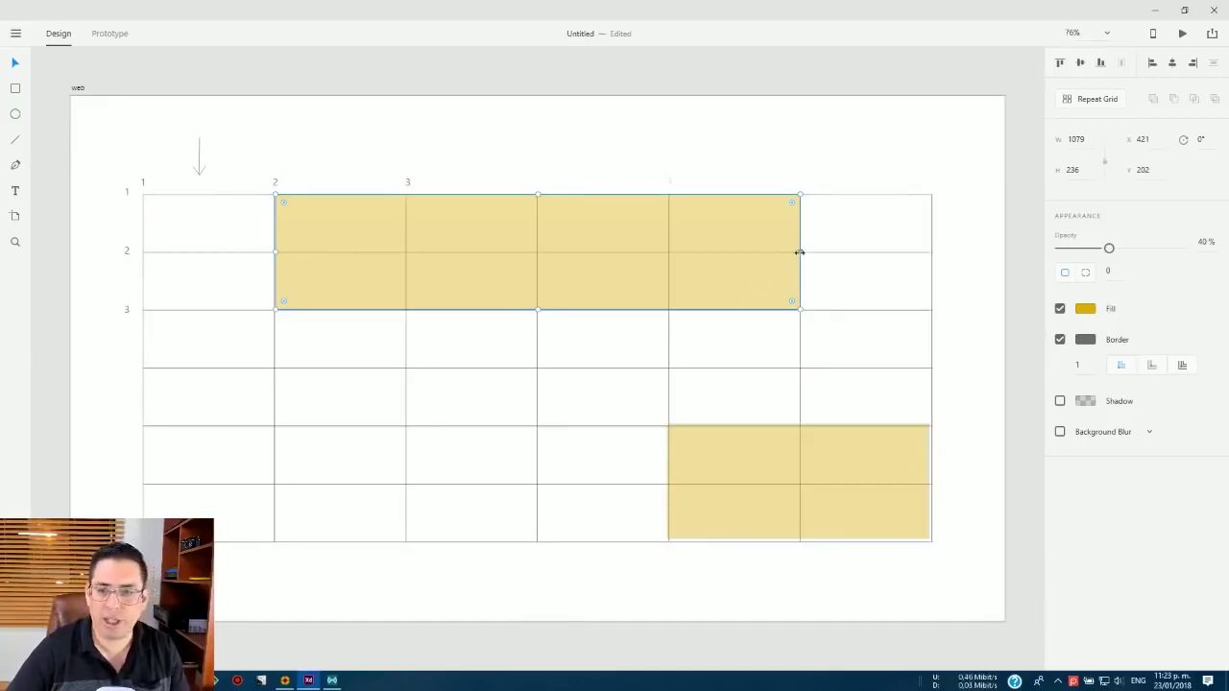
mouse_move(799, 251)
left_mouse_down()
mouse_move(782, 254)
mouse_move(799, 255)
left_mouse_up()
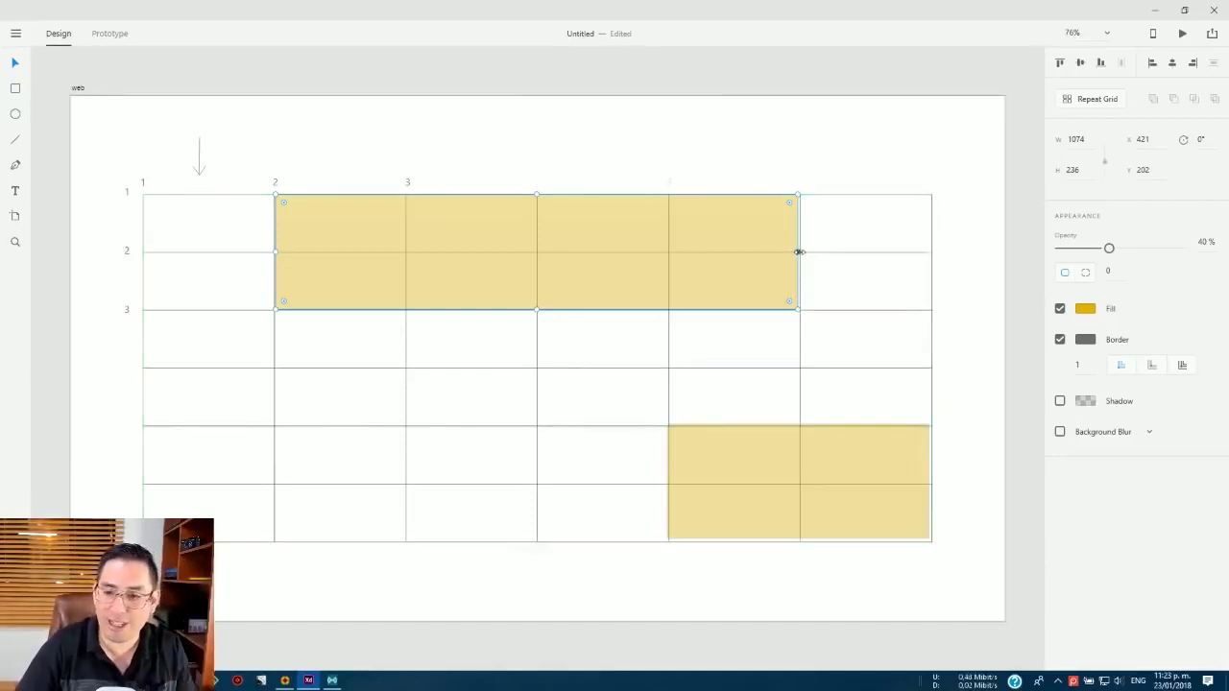
left_click_drag(799, 251, 802, 251)
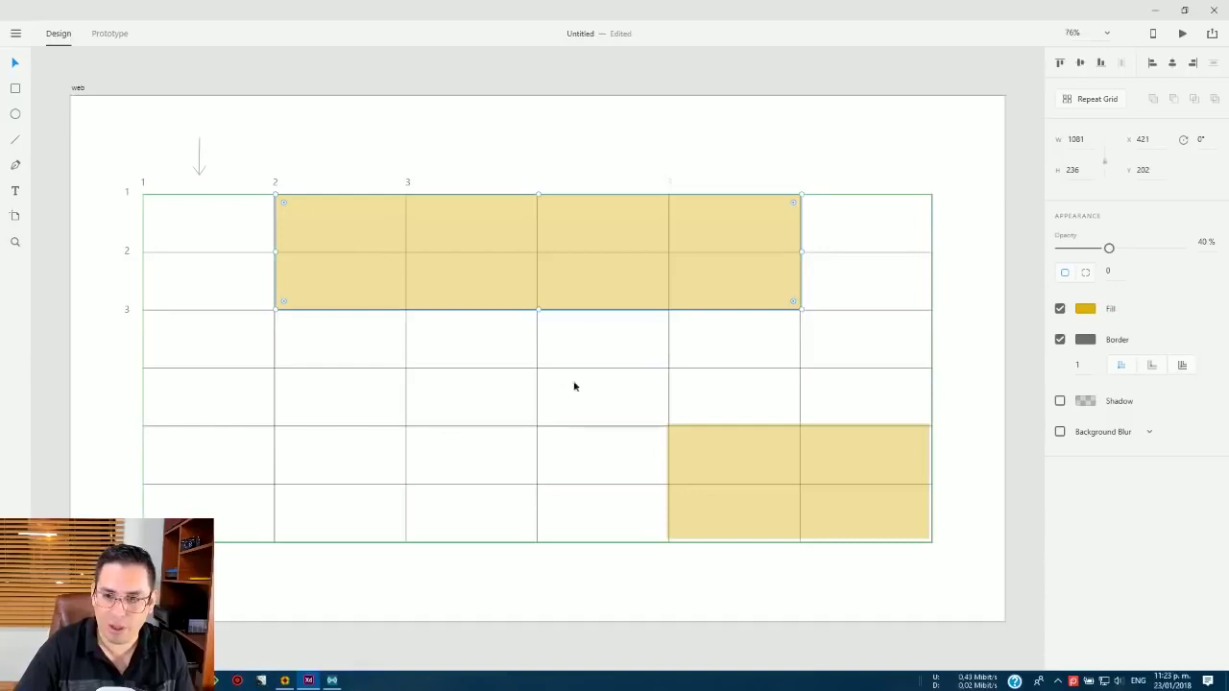
left_click(711, 143)
Move the wide rectangle to the last two rows over columns two to five, and the small one to the first two rows over columns three and four.
left_click_drag(576, 239, 462, 405)
left_click_drag(754, 466, 492, 237)
left_click_drag(441, 419, 566, 477)
left_click(544, 563)
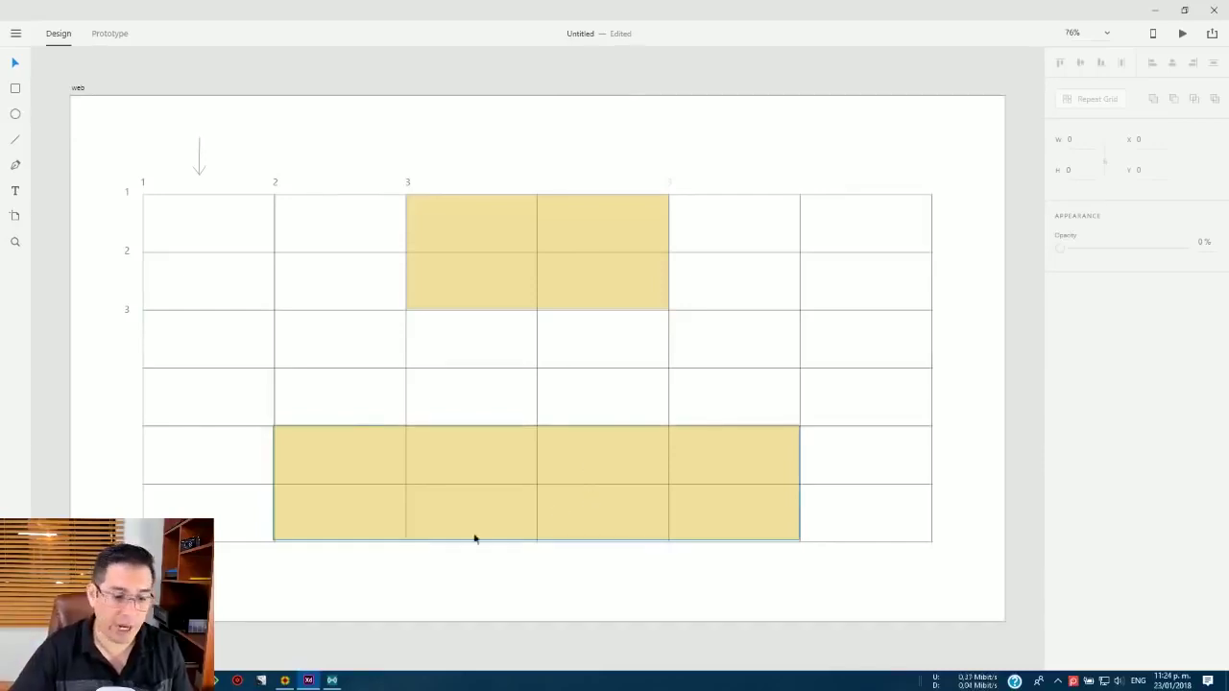
Switch to the WorkFlowy outline in the browser, open its Can I Use link for CSS Grid and enlarge the support table.
key("alt+Tab")
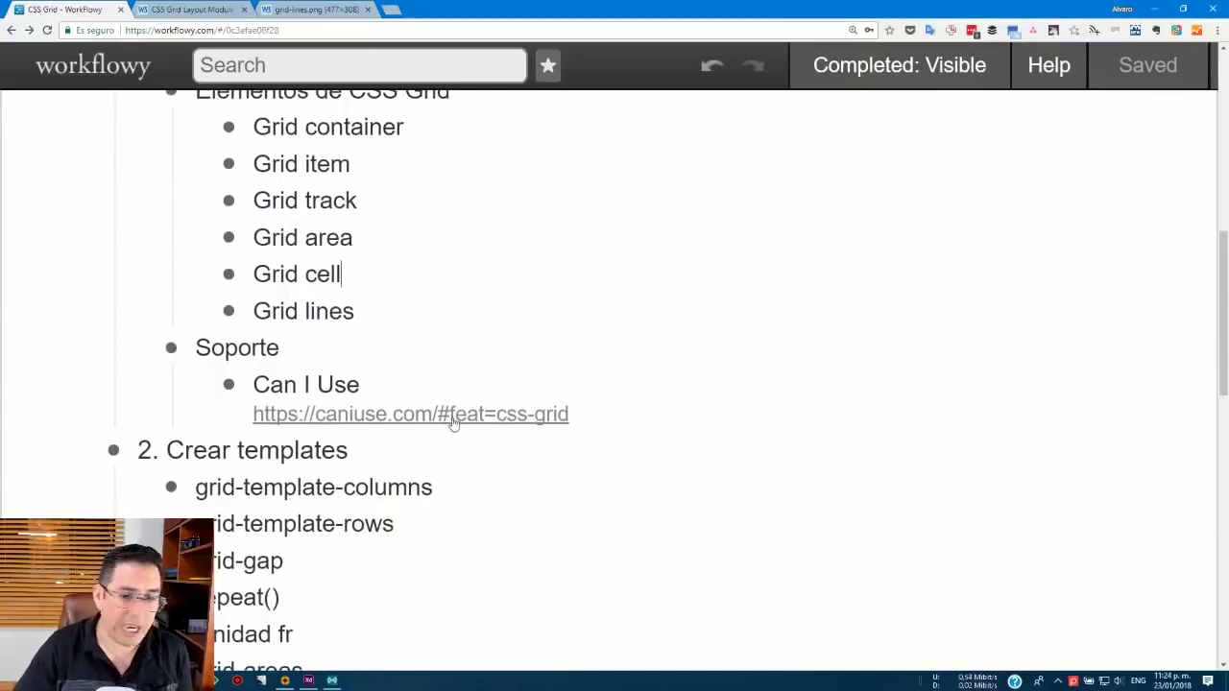
left_click(447, 419)
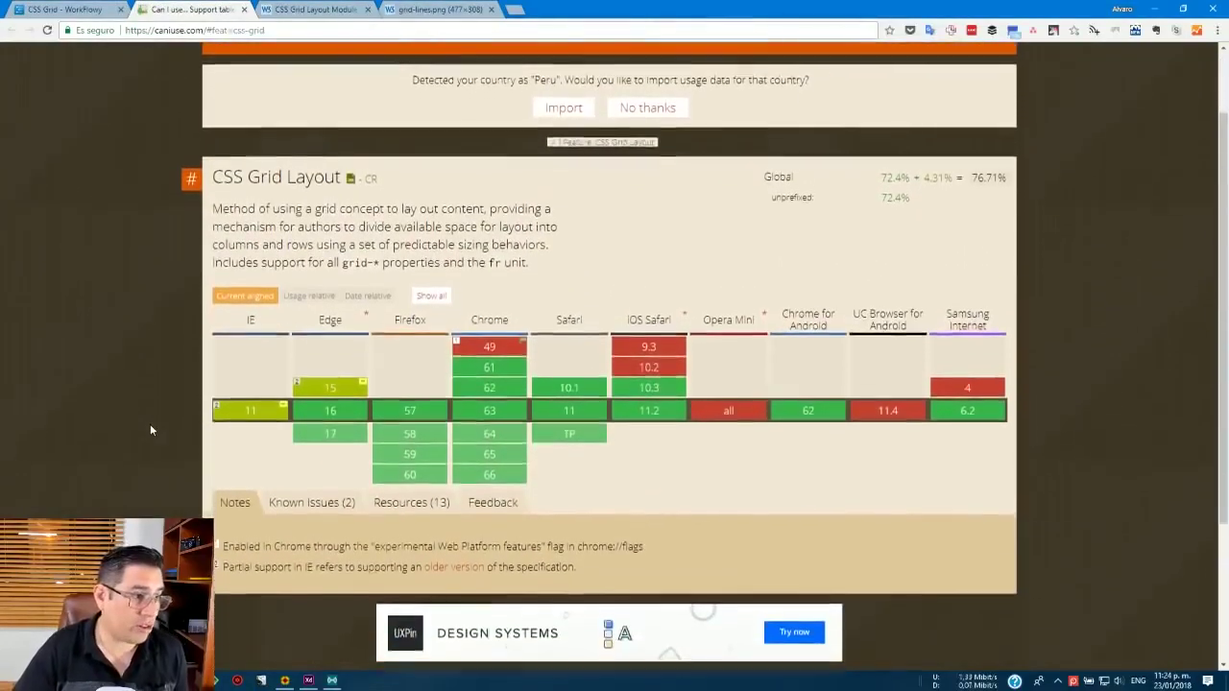
key("ctrl+plus")
key("ctrl+plus")
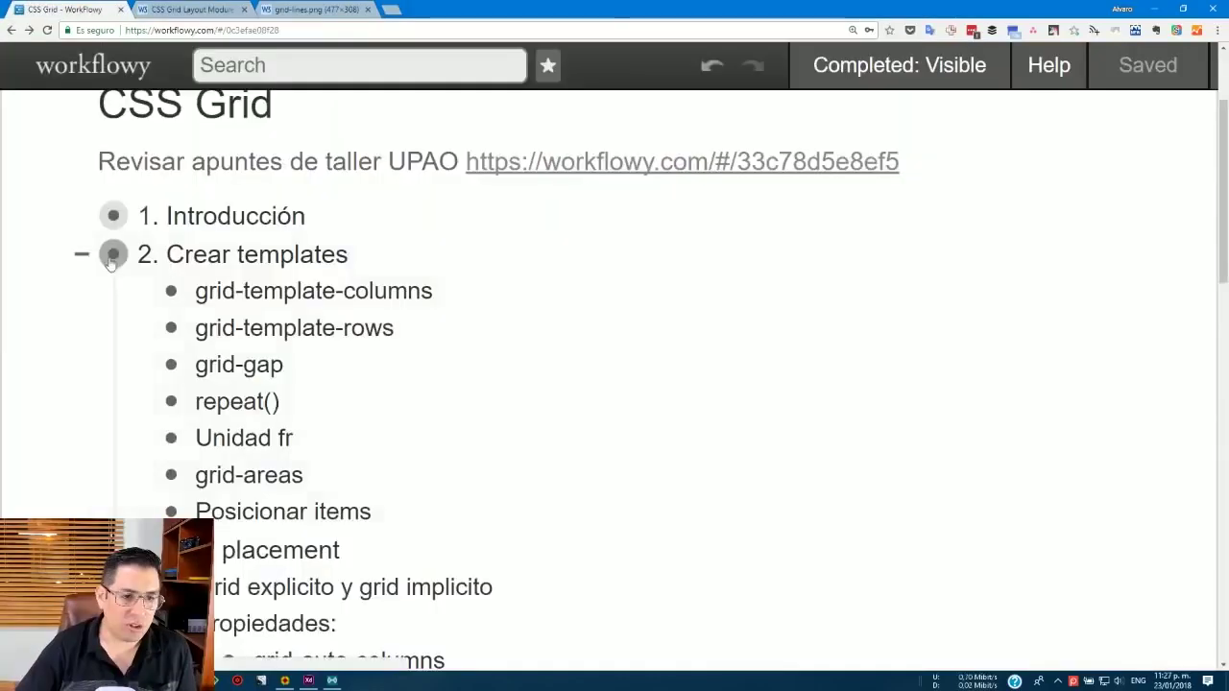
Focus the outline on the section "2. Crear templates" and highlight its grid-template-columns item.
left_click(110, 255)
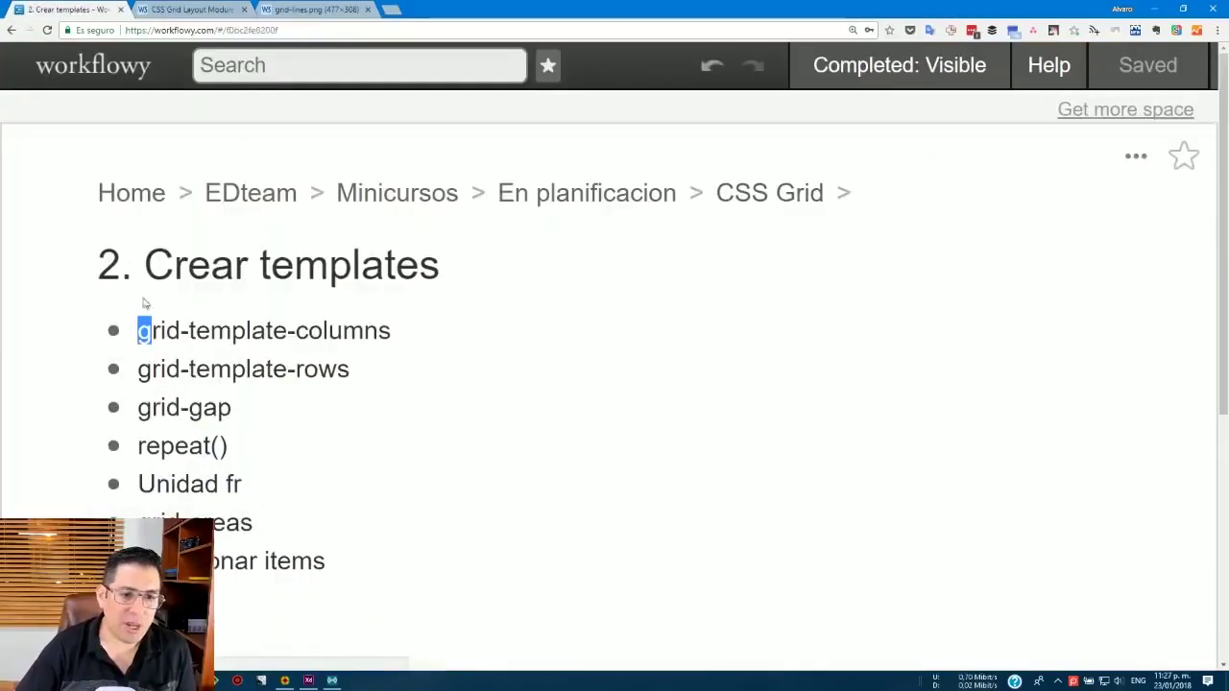
double_click(203, 327)
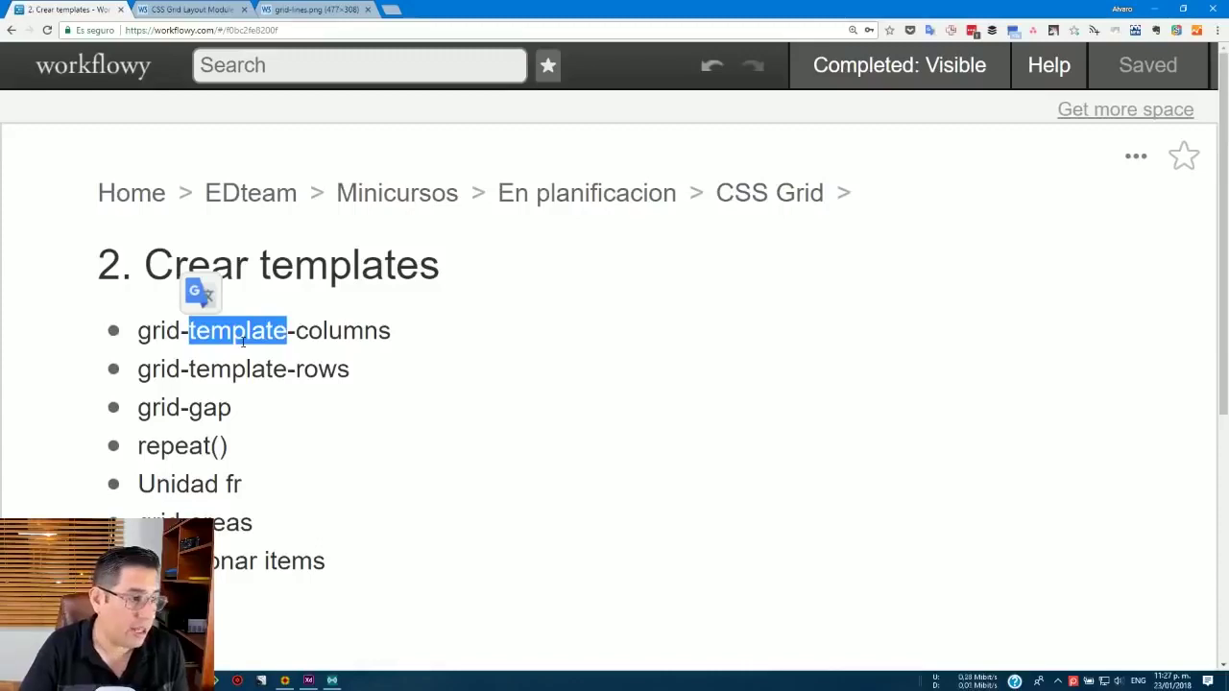
triple_click(312, 332)
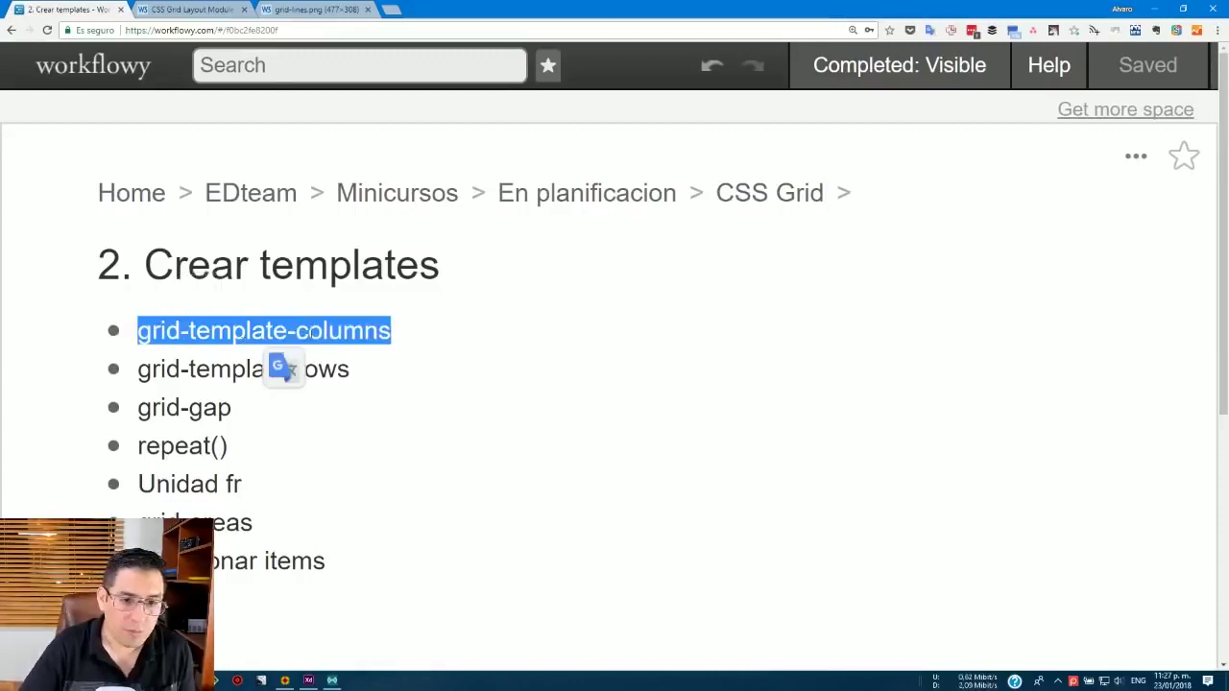
Open the EDteam CSS Avanzado course page at cursos.ed.team/css-avanzado in a new browser tab.
left_click(391, 9)
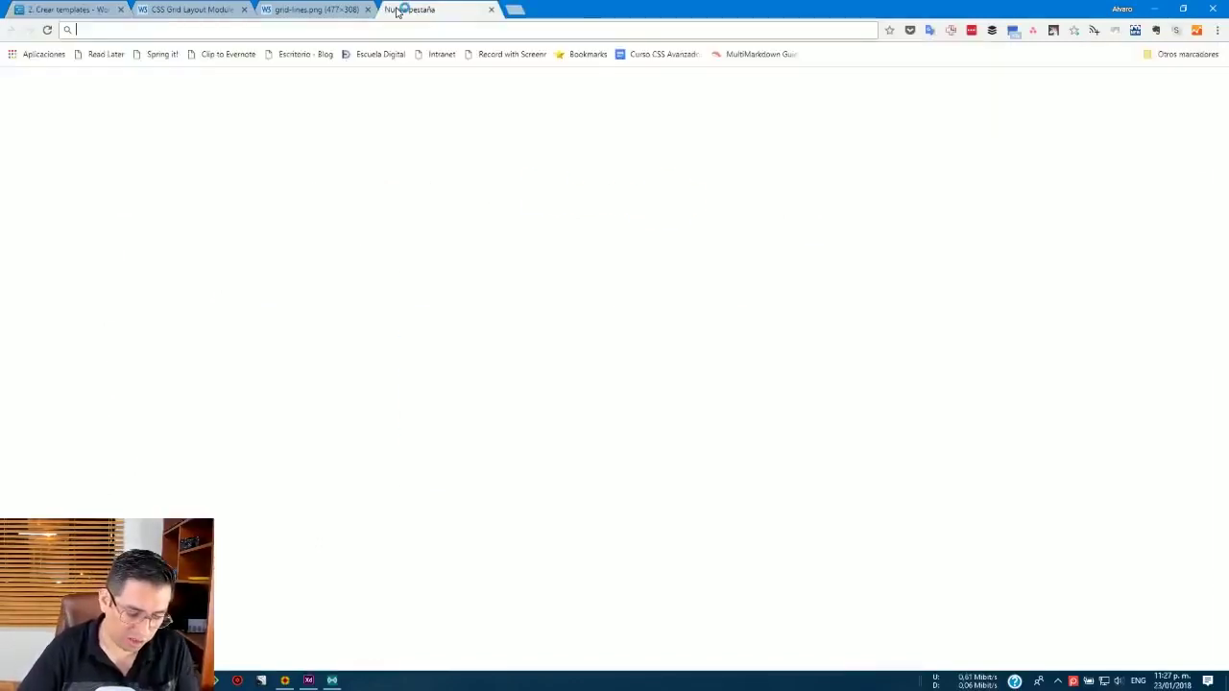
type("ed.team")
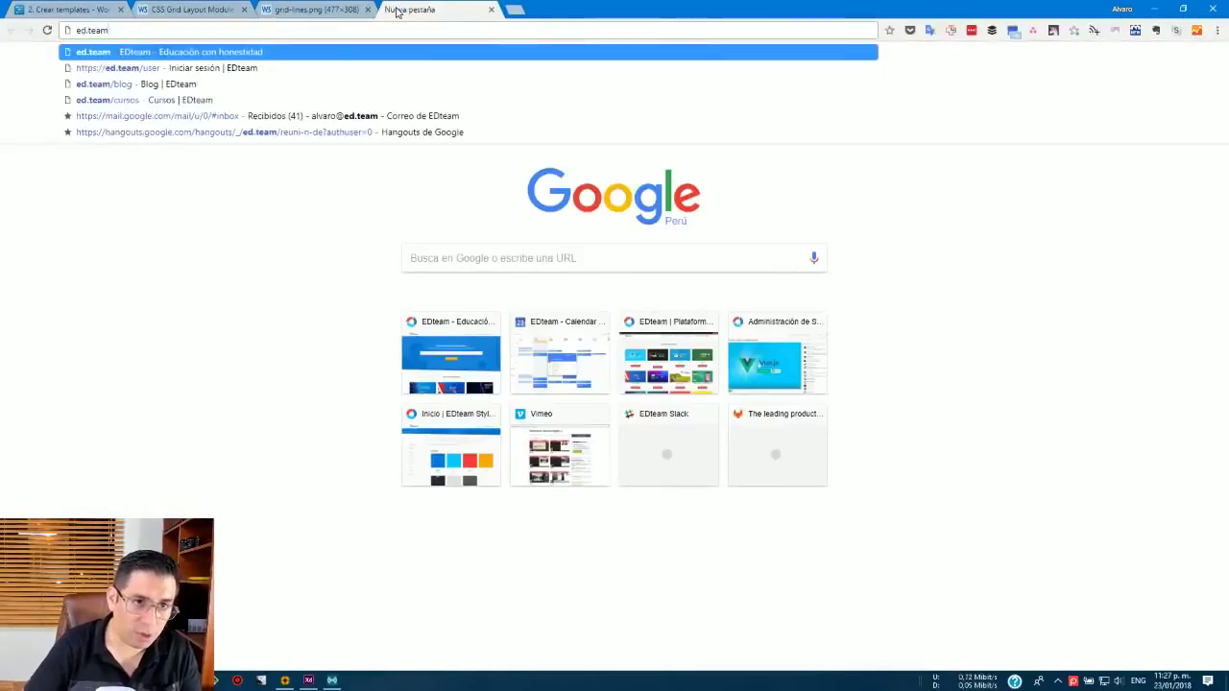
type("/css-av")
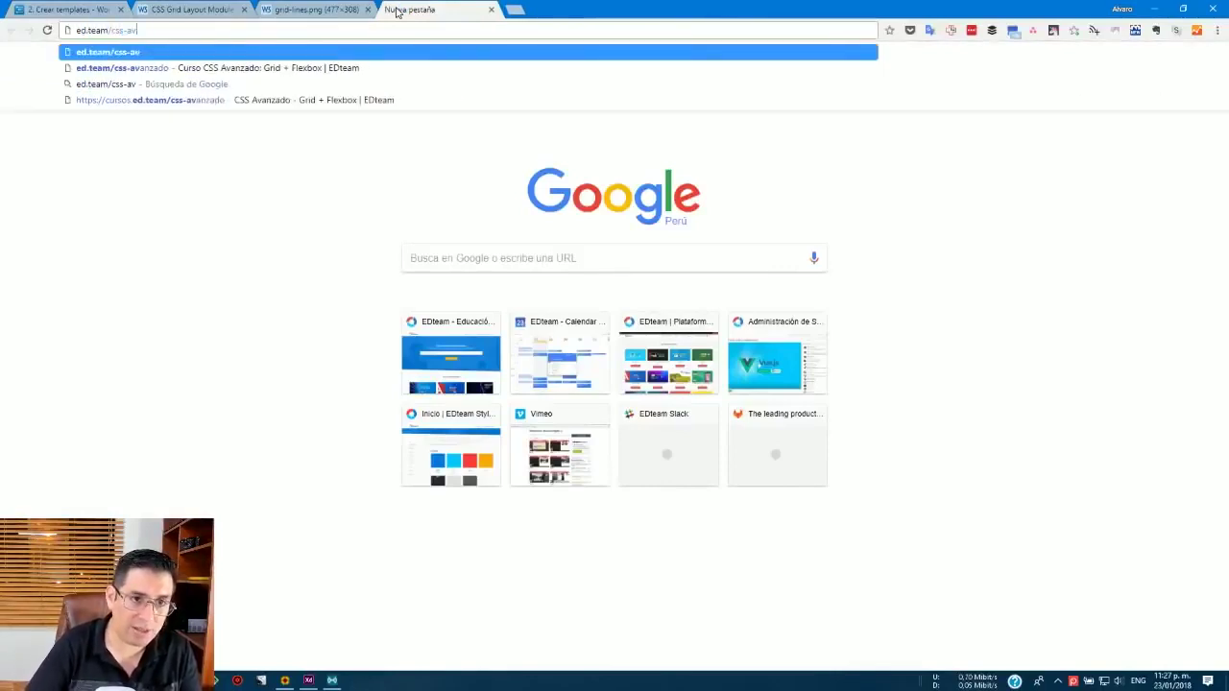
key("Down")
key("Down")
key("Down")
key("Return")
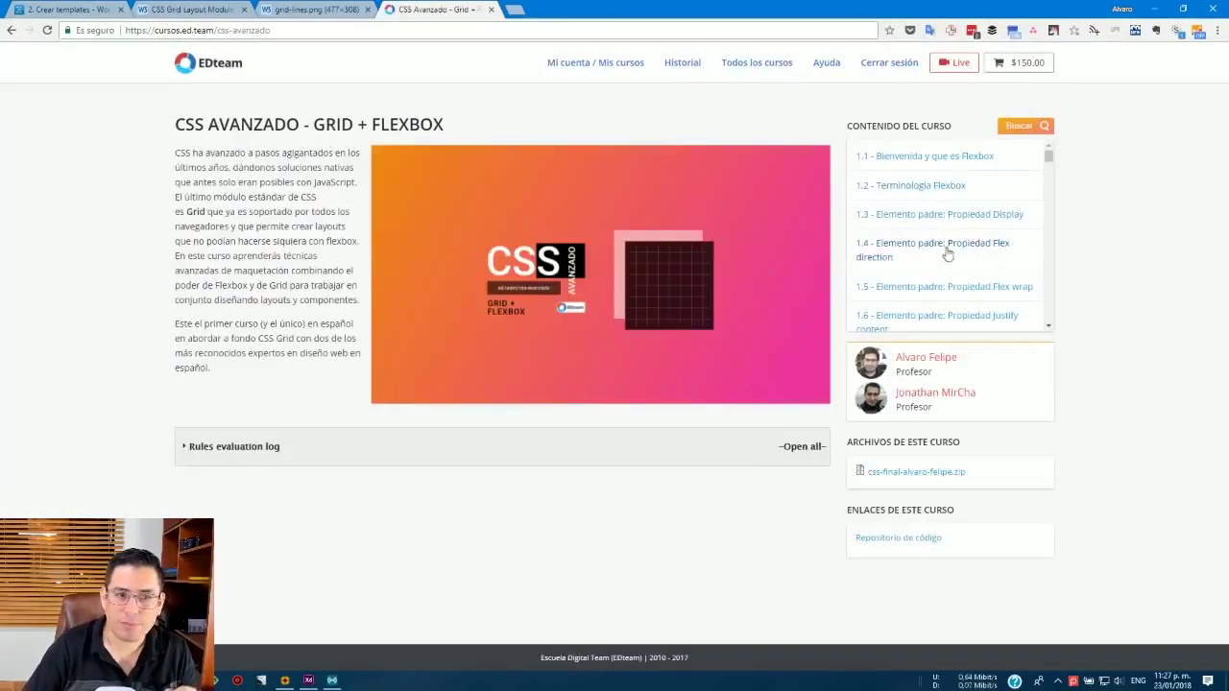
Look through the course's lesson list, including the full content overview by class, and close the overview.
scroll(990, 220, "down", 5)
scroll(990, 219, "down", 5)
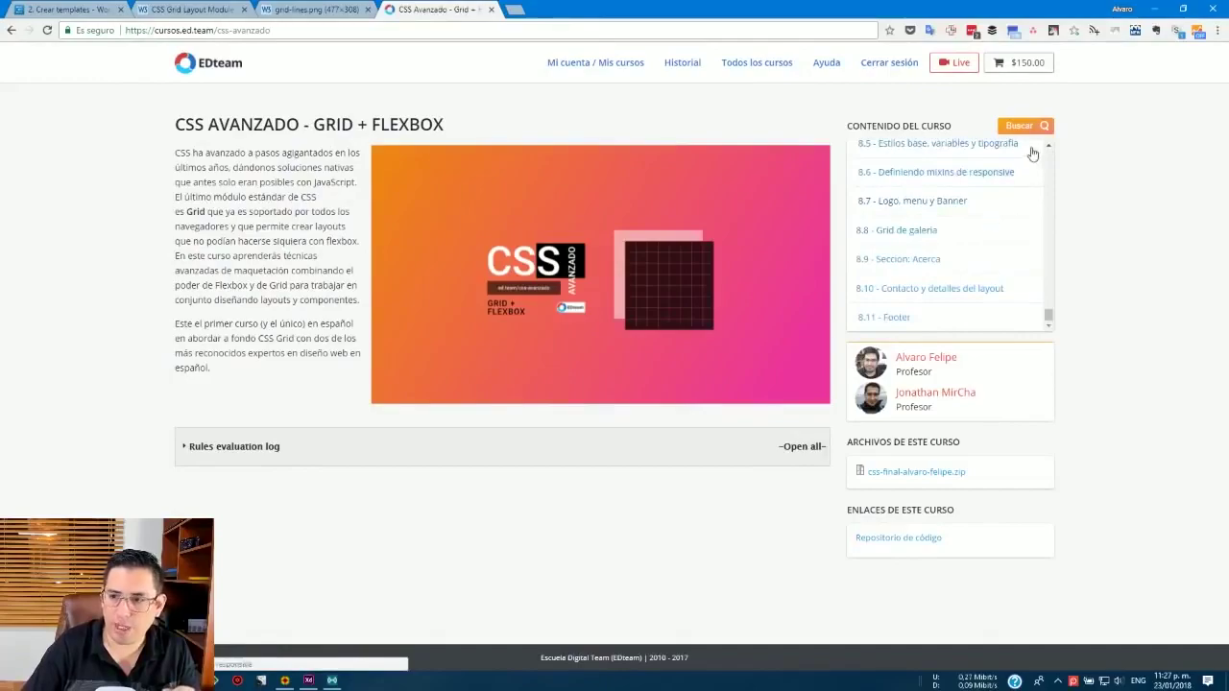
left_click(1020, 126)
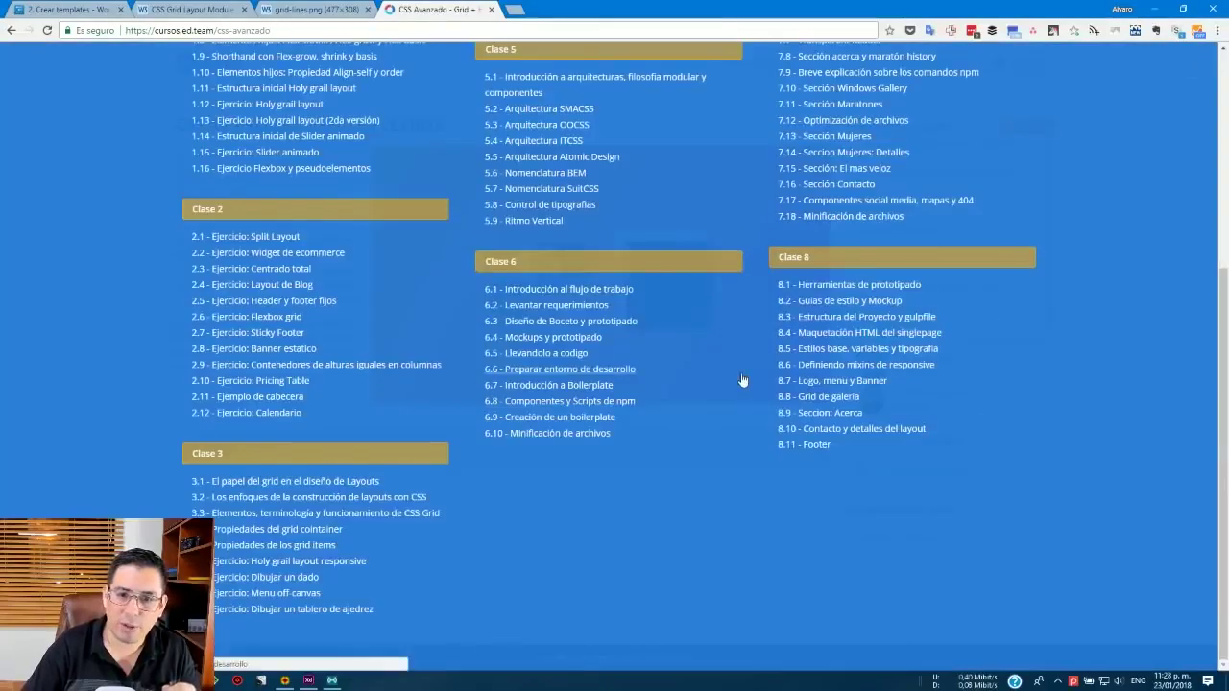
scroll(741, 373, "up", 3)
scroll(742, 379, "down", 2)
scroll(739, 384, "up", 5)
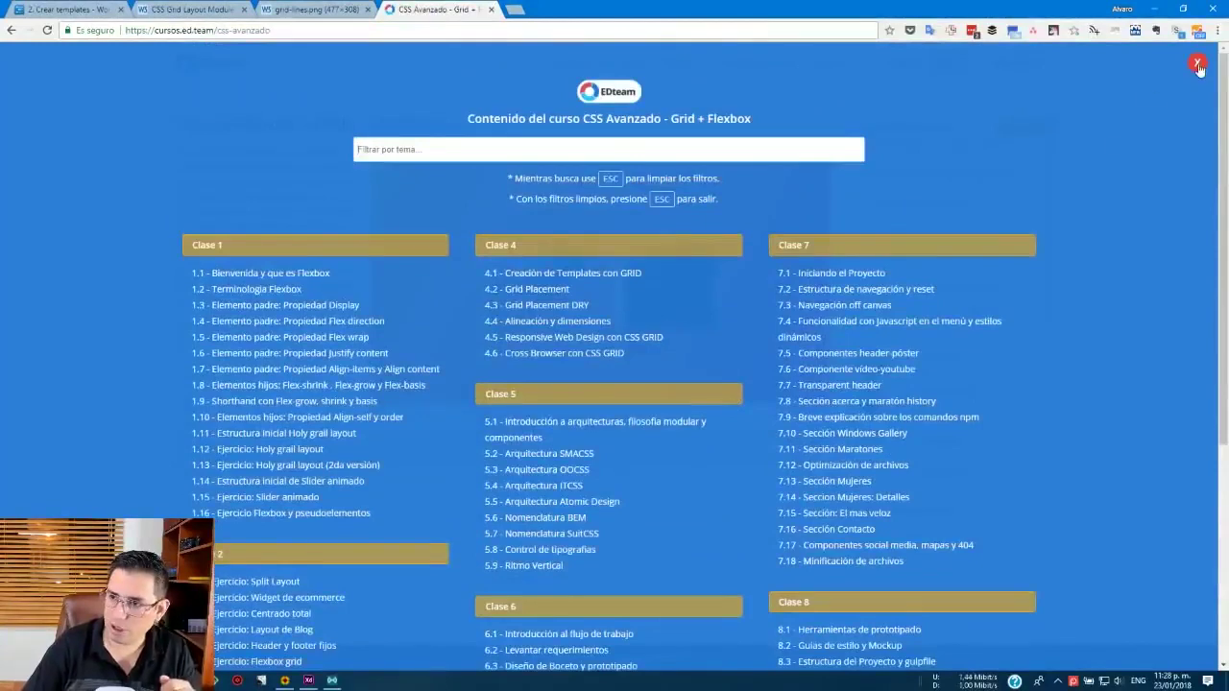
left_click(1197, 64)
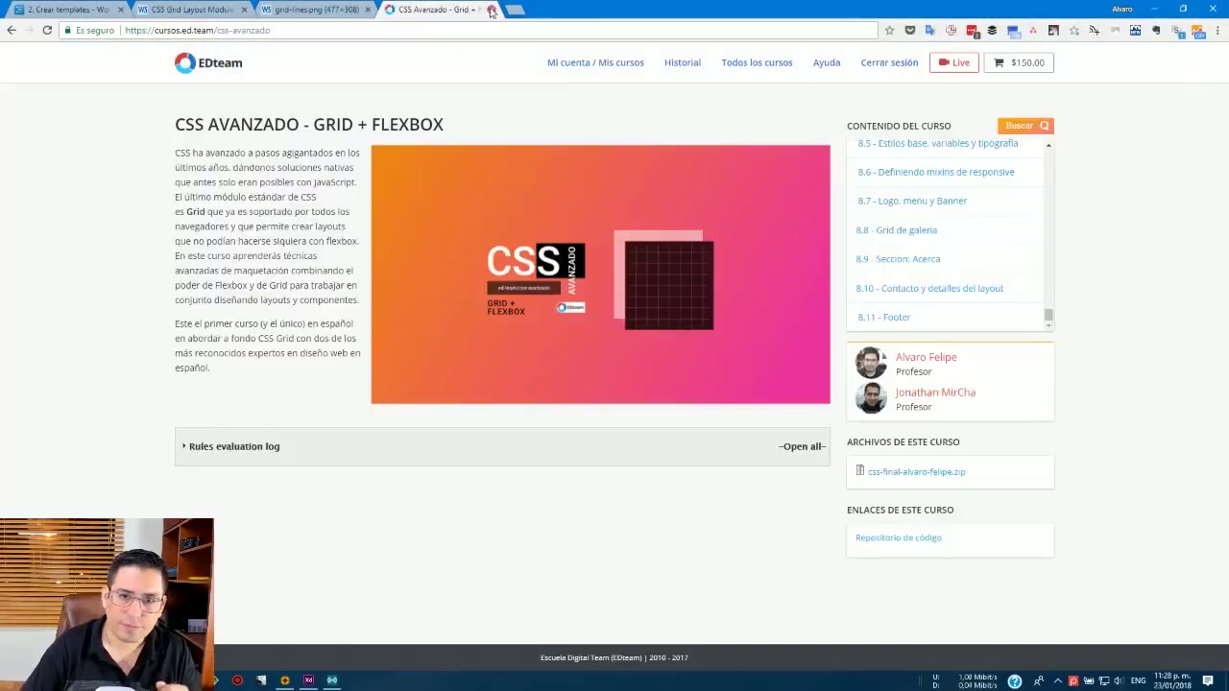
Close the course page, glance at the W3C CSS Grid Layout specification and return to the "2. Crear templates" outline.
left_click(492, 9)
left_click(166, 10)
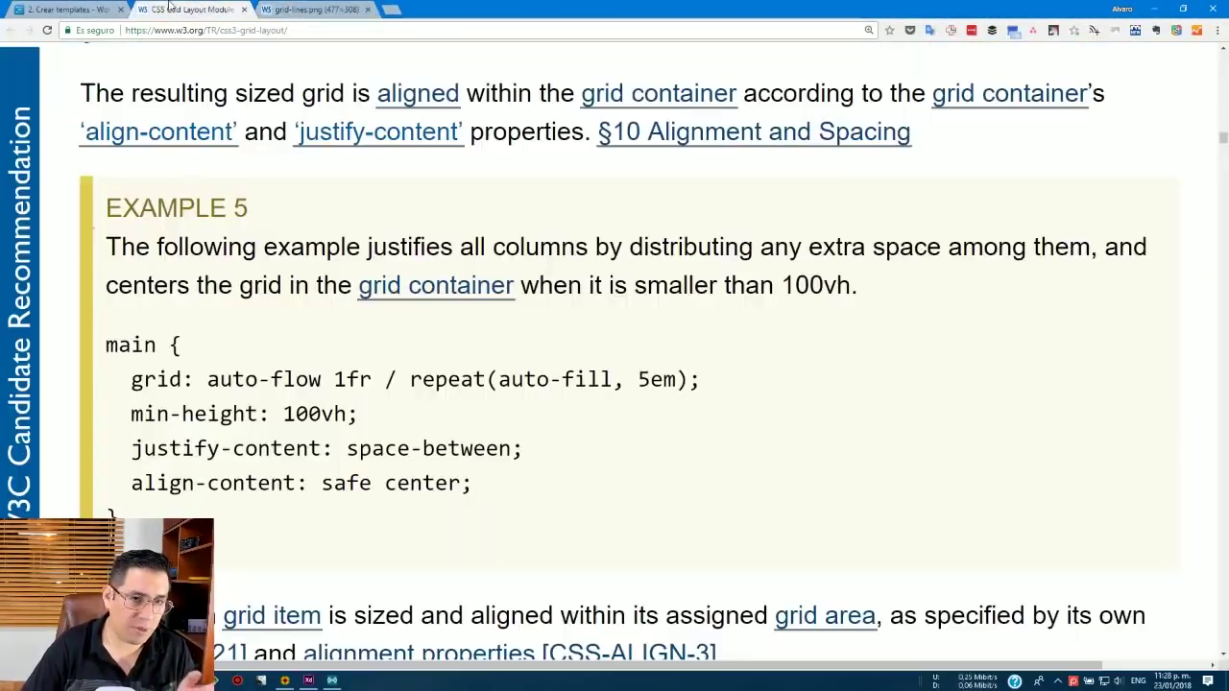
left_click(75, 12)
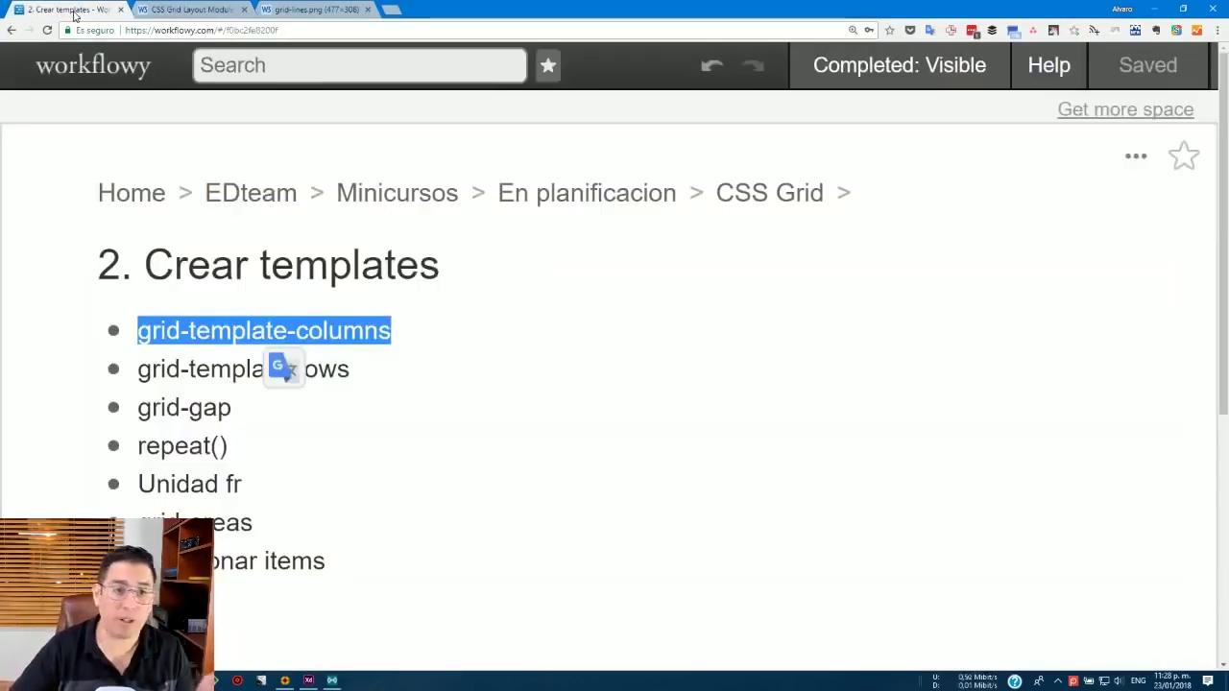